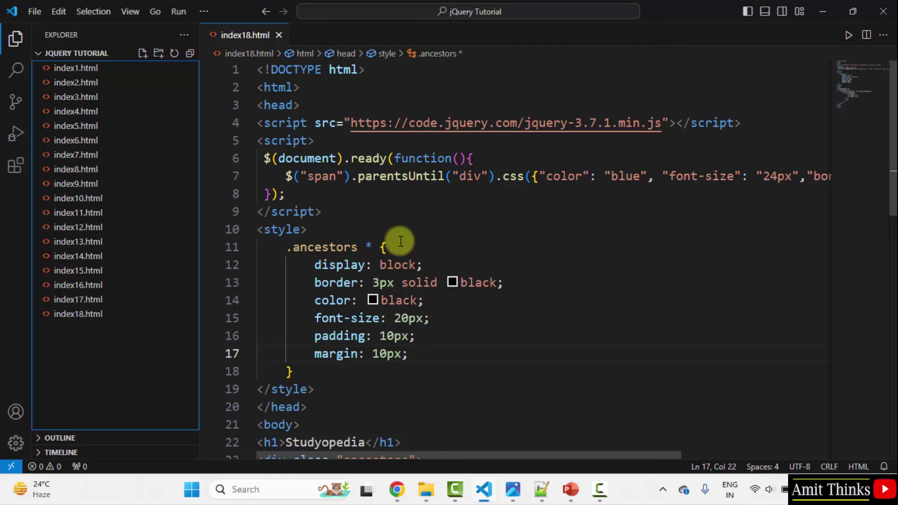
# Step: Create a new empty file named index19.html in the jQuery Tutorial project
pyautogui.click(50, 55)
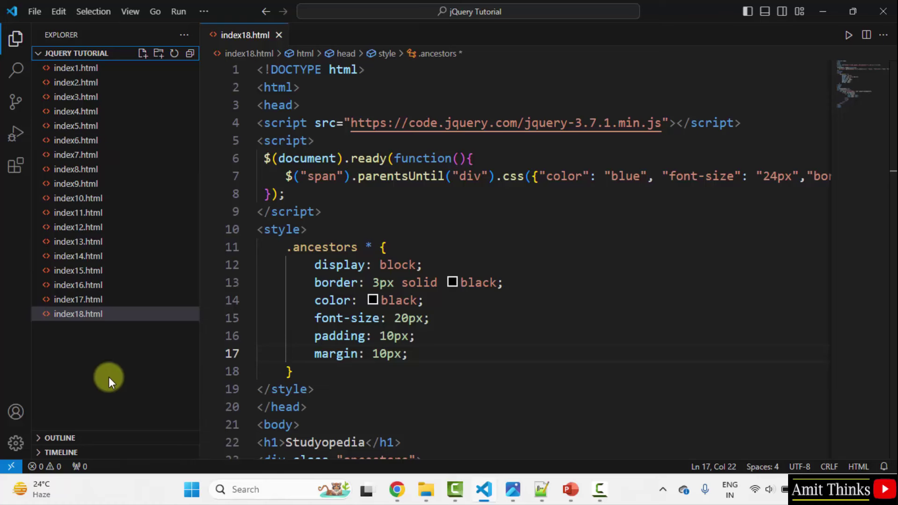
pyautogui.rightClick(112, 346)
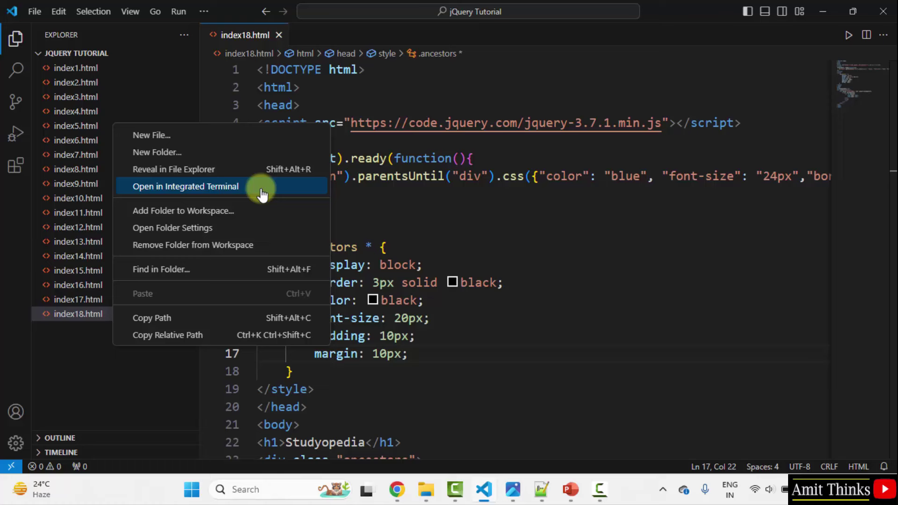
pyautogui.click(283, 136)
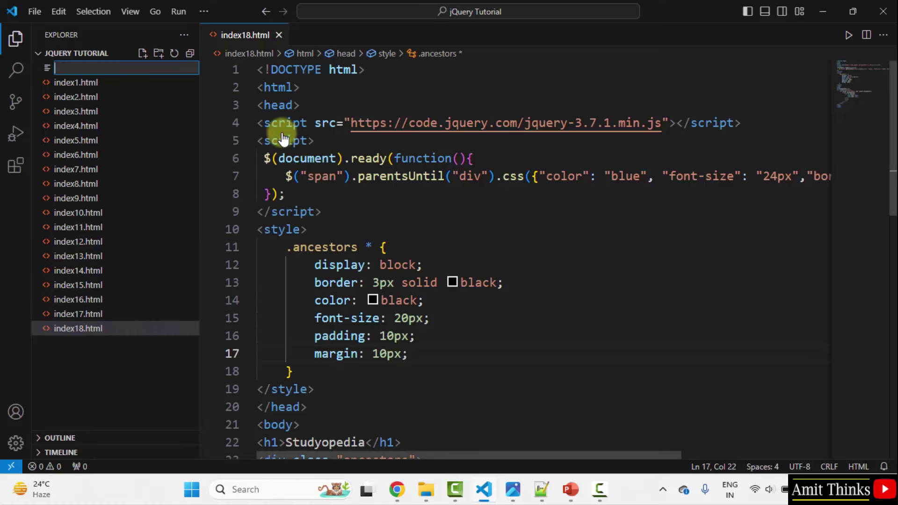
pyautogui.write('index19')
pyautogui.write('.html')
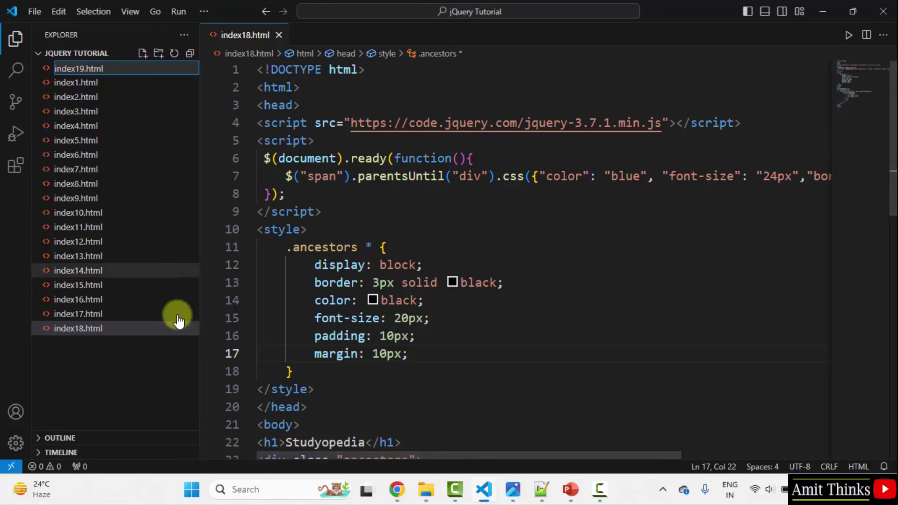
pyautogui.press('Return')
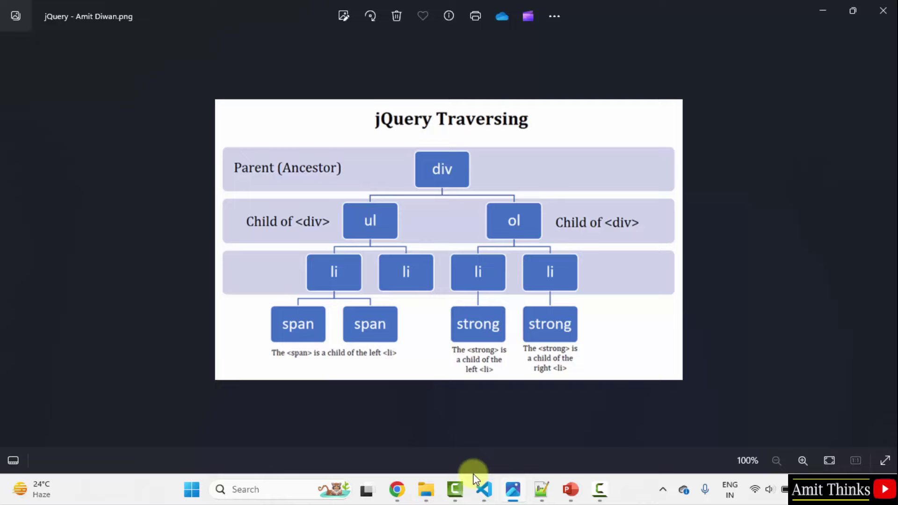
# Step: Copy all of index1.html's jQuery template code into the empty index19.html
pyautogui.click(484, 489)
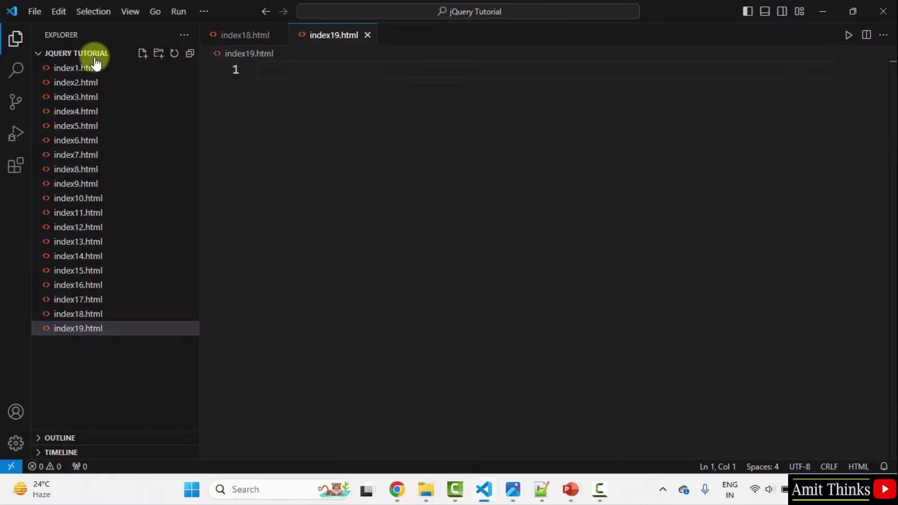
pyautogui.click(76, 67)
pyautogui.hotkey('ctrl', 'a')
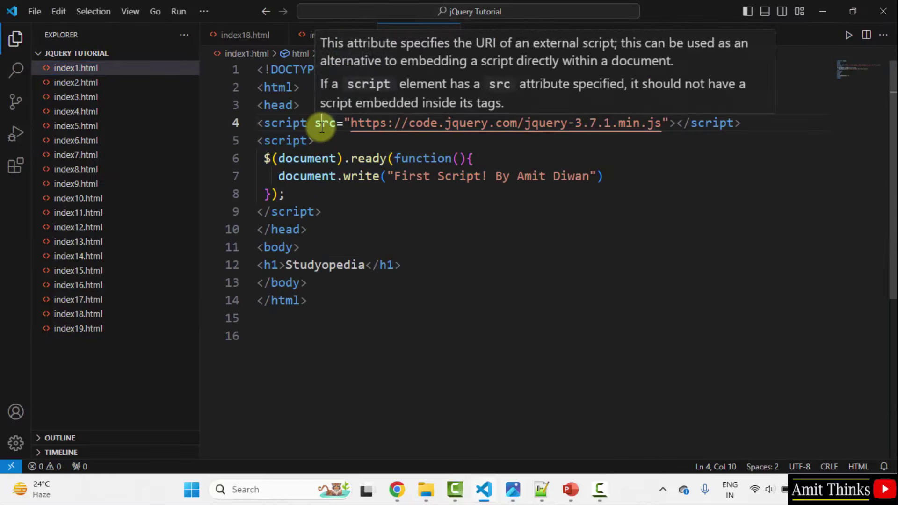
pyautogui.rightClick(291, 123)
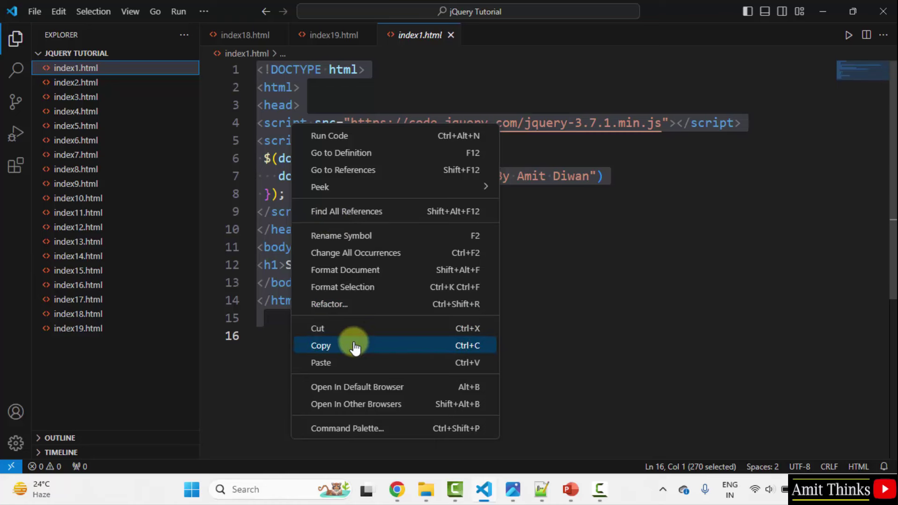
pyautogui.click(321, 346)
pyautogui.click(78, 329)
pyautogui.click(291, 79)
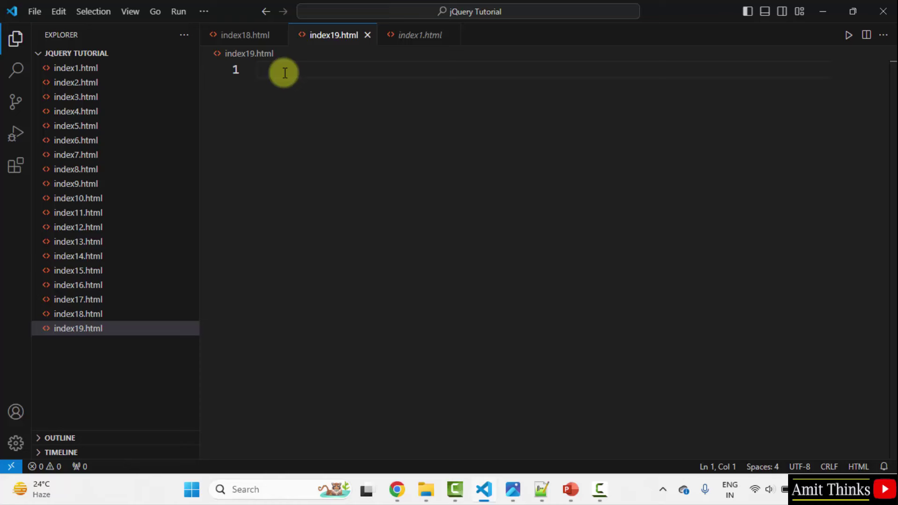
pyautogui.rightClick(284, 73)
pyautogui.click(353, 312)
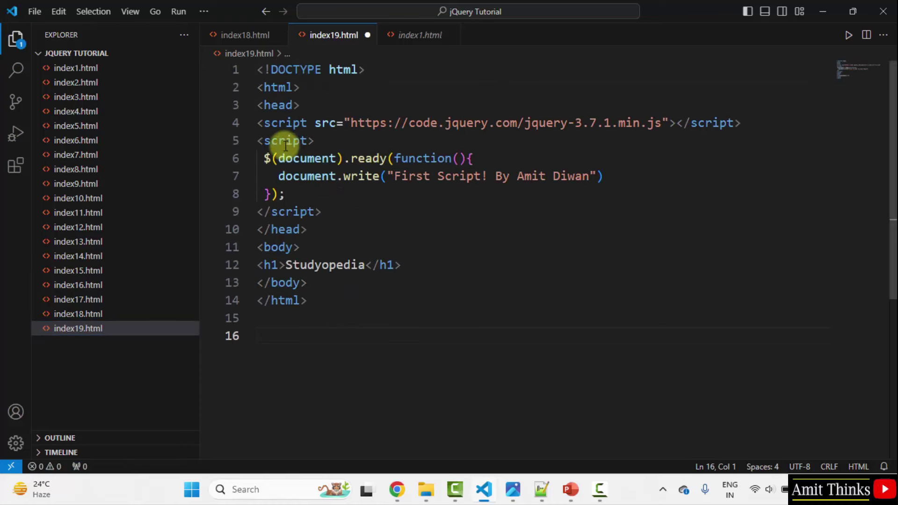
# Step: Delete the document.write statement from the ready function on line 7
pyautogui.tripleClick(288, 123)
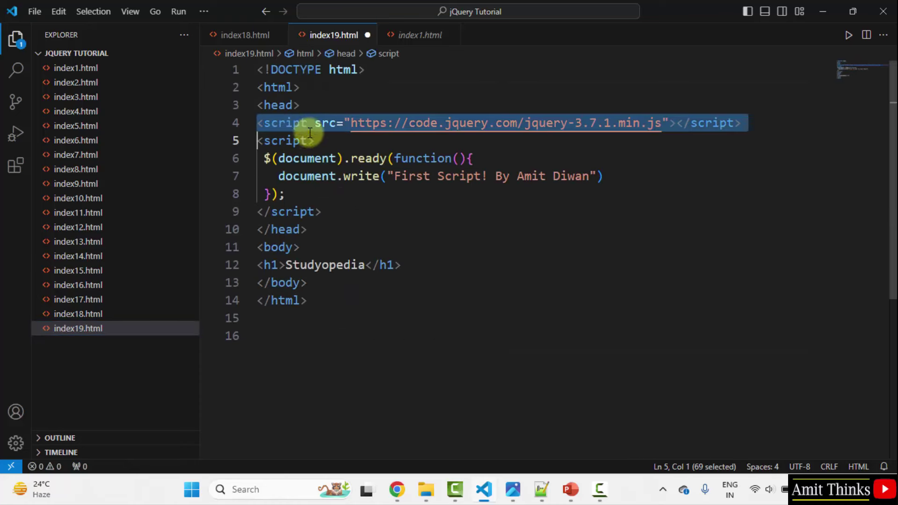
pyautogui.click(487, 337)
pyautogui.moveTo(279, 176); pyautogui.dragTo(605, 177)
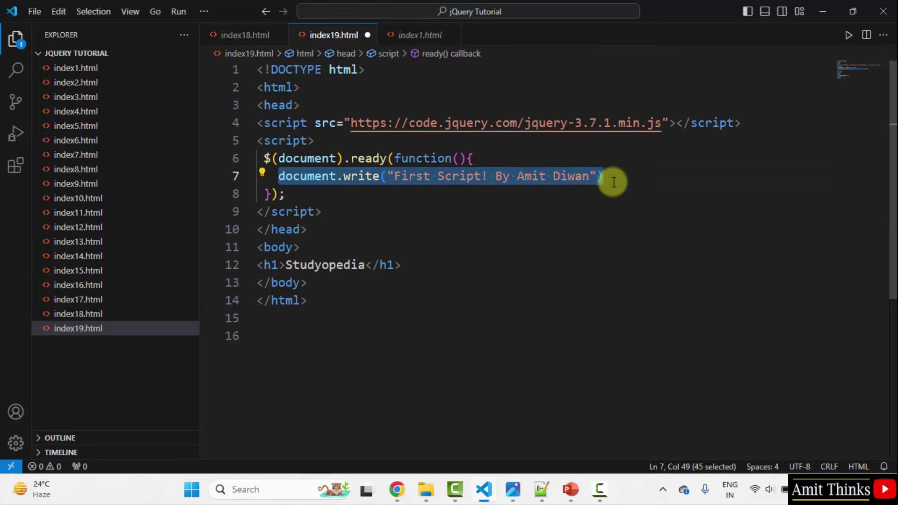
pyautogui.press('Delete')
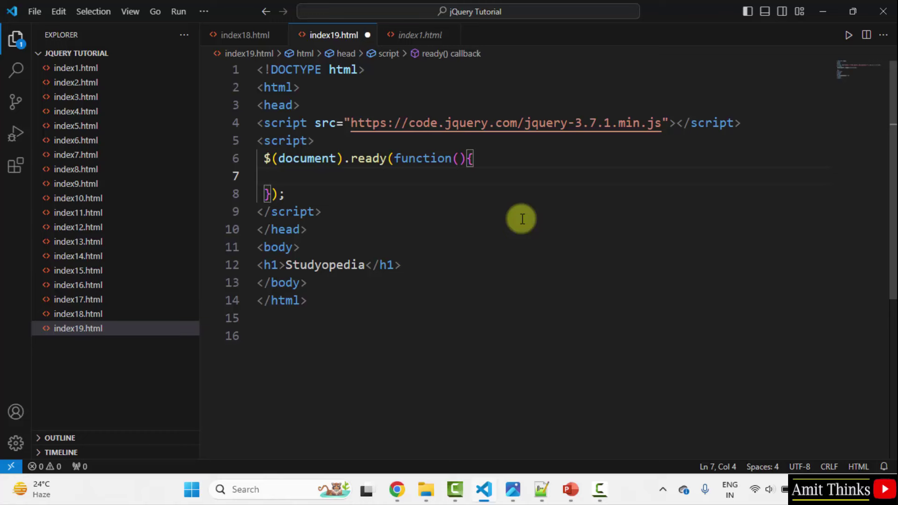
# Step: Below the Studyopedia heading, build the descendants div with an inner div, ul and two li items
pyautogui.click(413, 266)
pyautogui.press('Return')
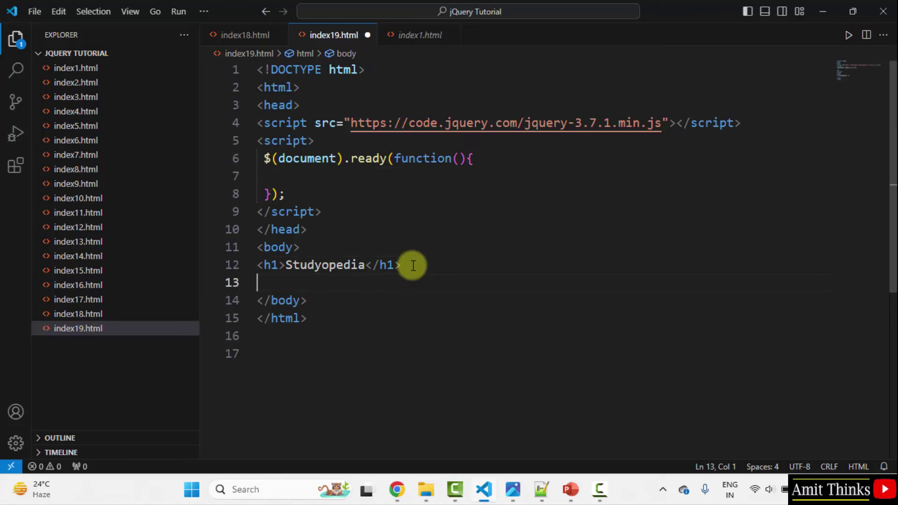
pyautogui.write('<')
pyautogui.press('BackSpace')
pyautogui.write('<div class="')
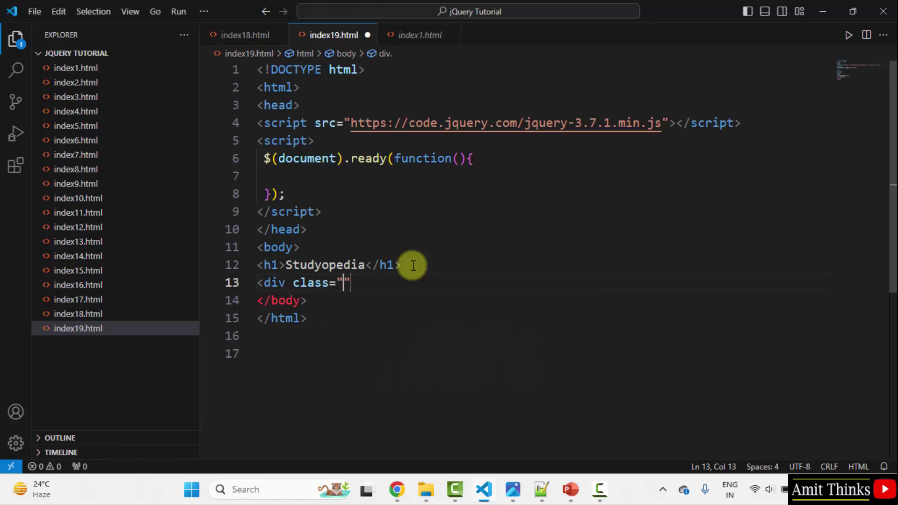
pyautogui.write('descendants')
pyautogui.press('Right')
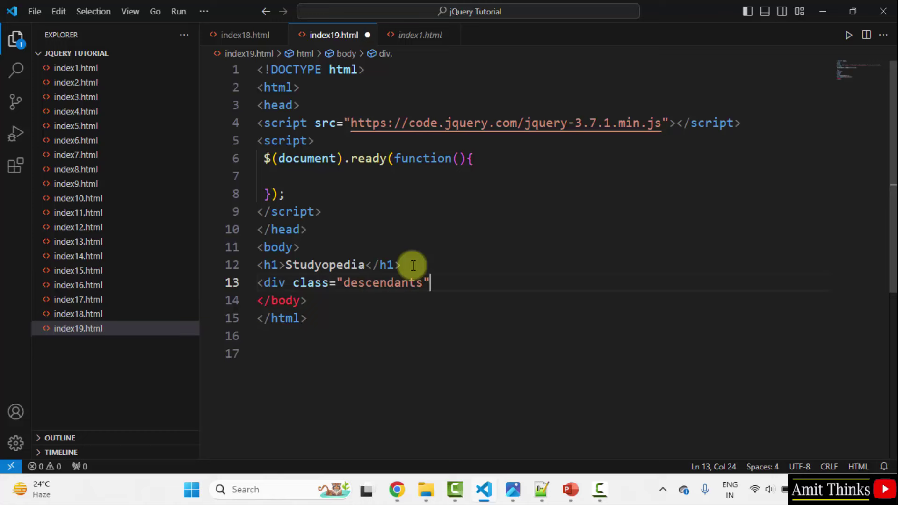
pyautogui.write('>')
pyautogui.press('Return')
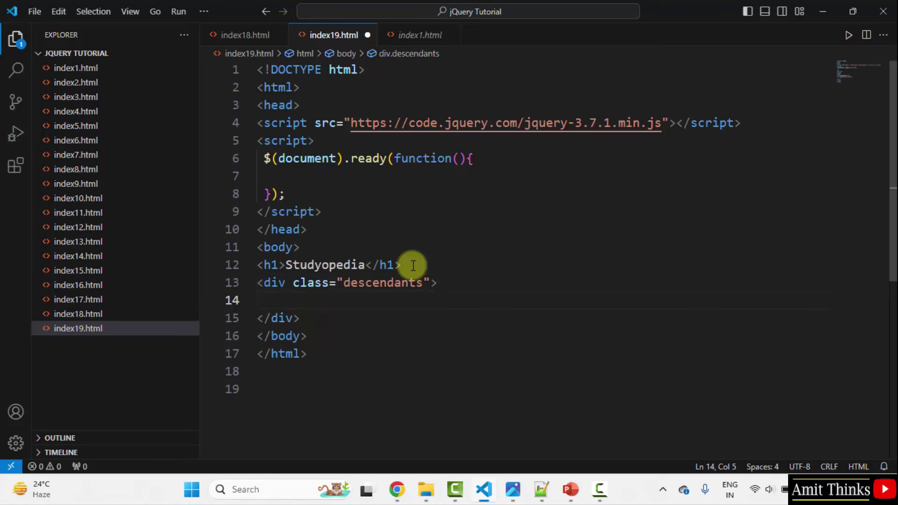
pyautogui.write('<div')
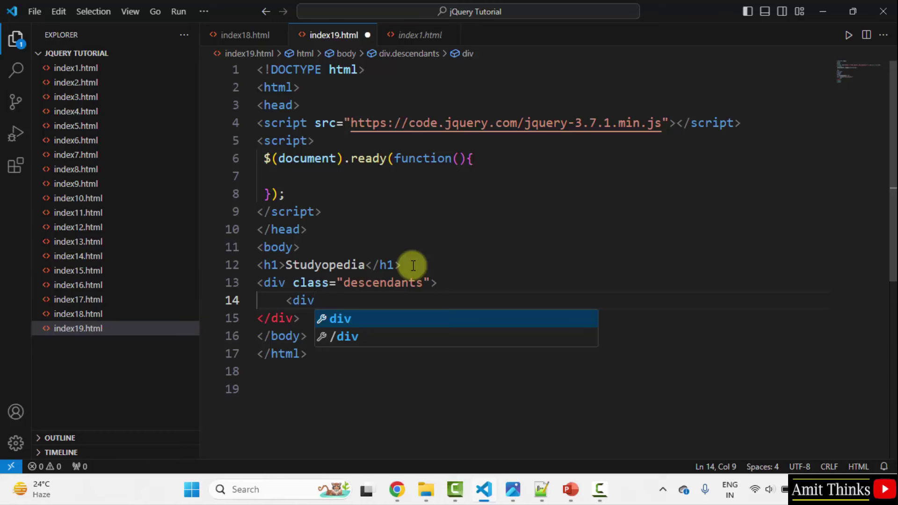
pyautogui.write('>')
pyautogui.press('Return')
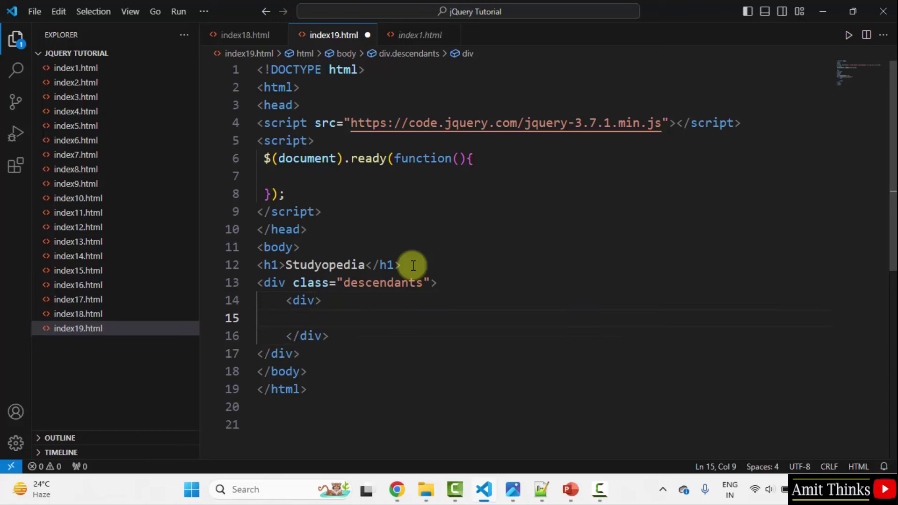
pyautogui.write('<ul></ul>')
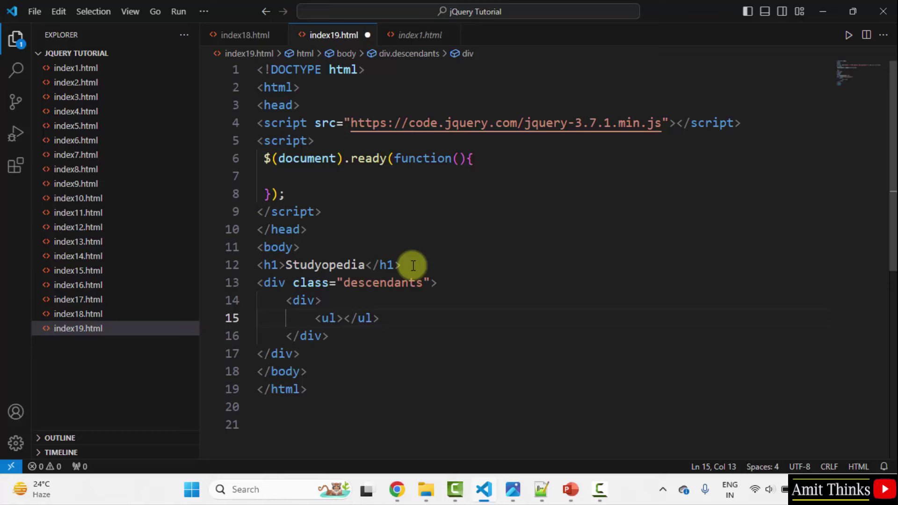
pyautogui.press('Return')
pyautogui.press('Return')
pyautogui.press('Up')
pyautogui.press('Up')
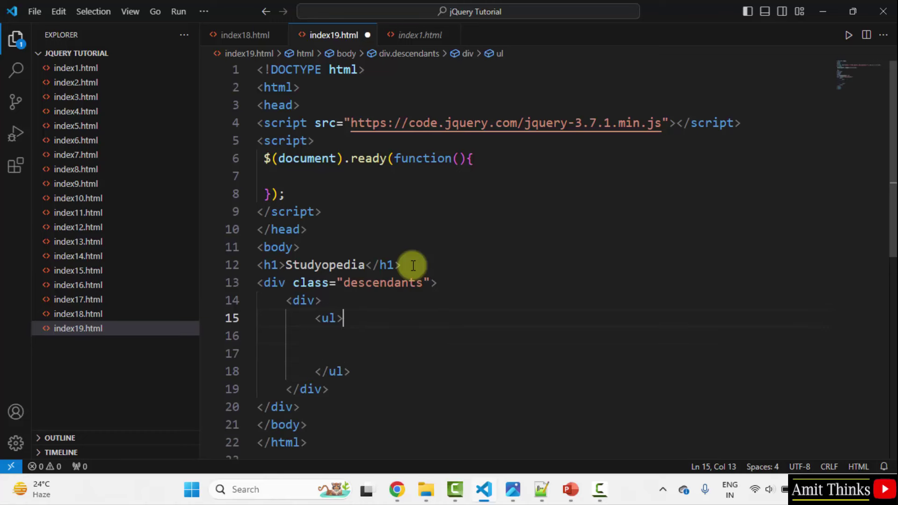
pyautogui.write('<li></li>')
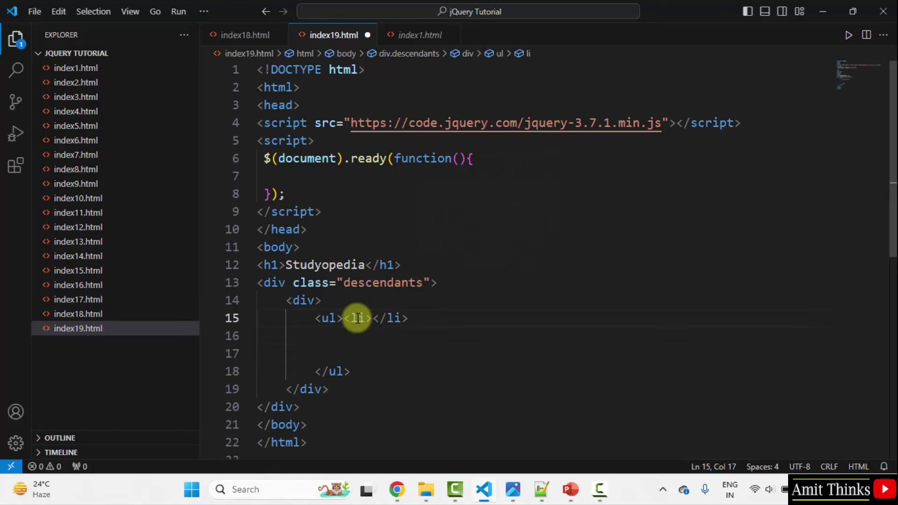
pyautogui.press('Return')
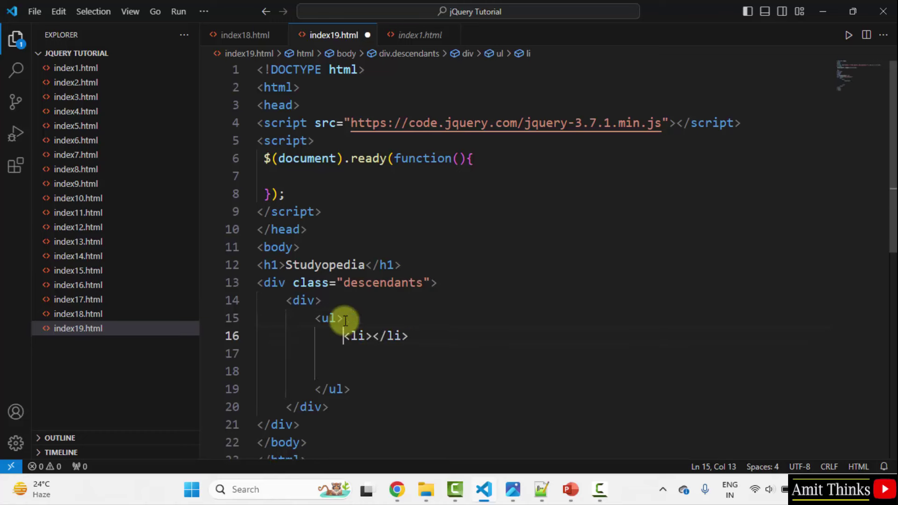
pyautogui.press('End')
pyautogui.press('Delete')
pyautogui.press('Down')
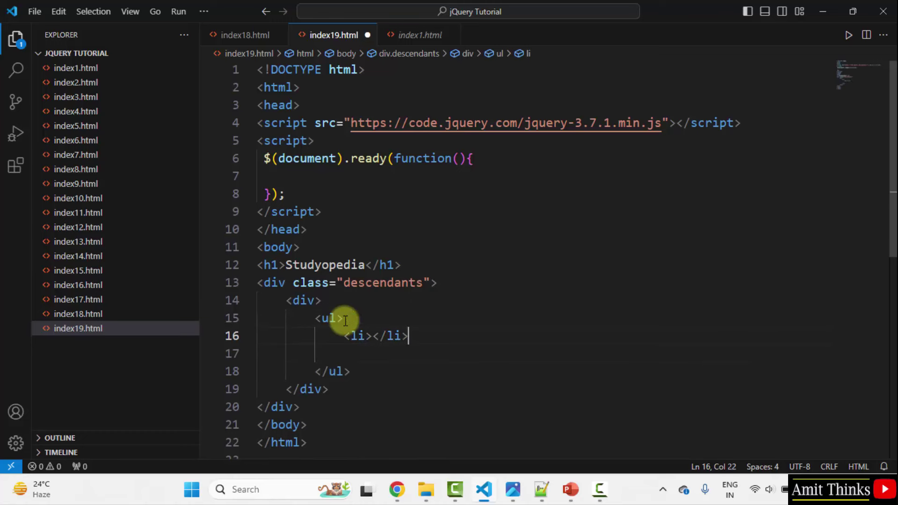
pyautogui.press('Return')
pyautogui.write('M')
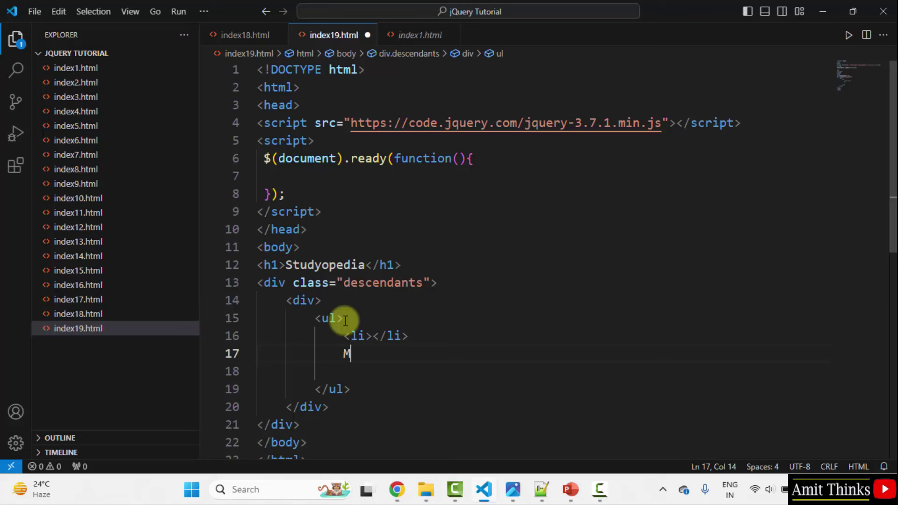
pyautogui.write('l<li></li>')
pyautogui.press('Down')
pyautogui.press('BackSpace')
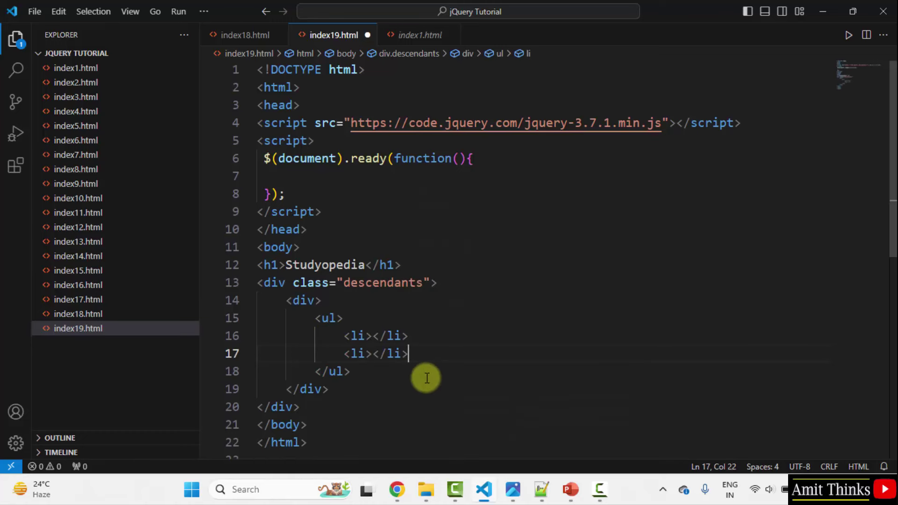
pyautogui.click(391, 372)
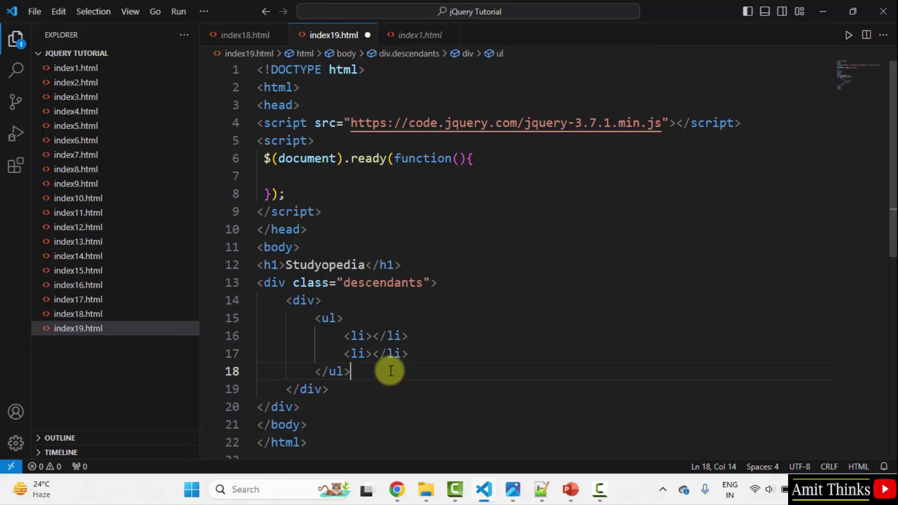
# Step: Add two empty span elements inside the first list item
pyautogui.click(373, 336)
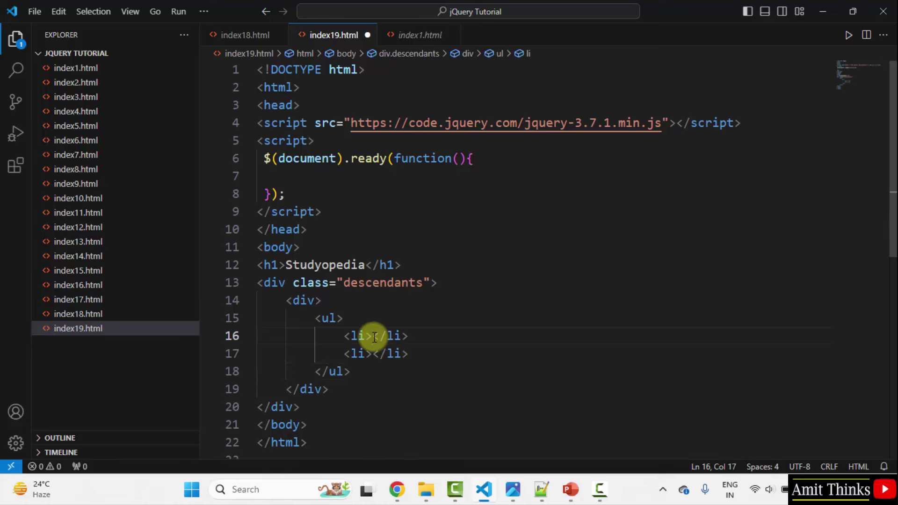
pyautogui.press('Return')
pyautogui.write('<span')
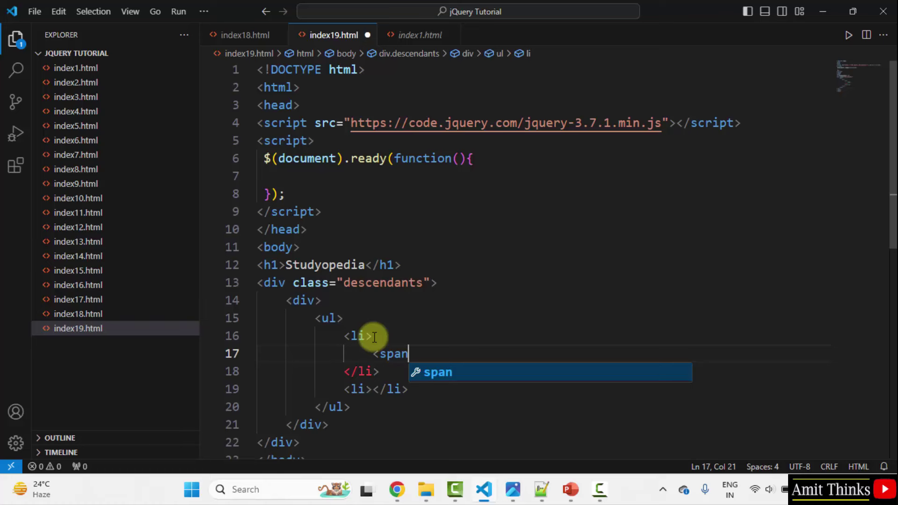
pyautogui.press('Return')
pyautogui.press('Return')
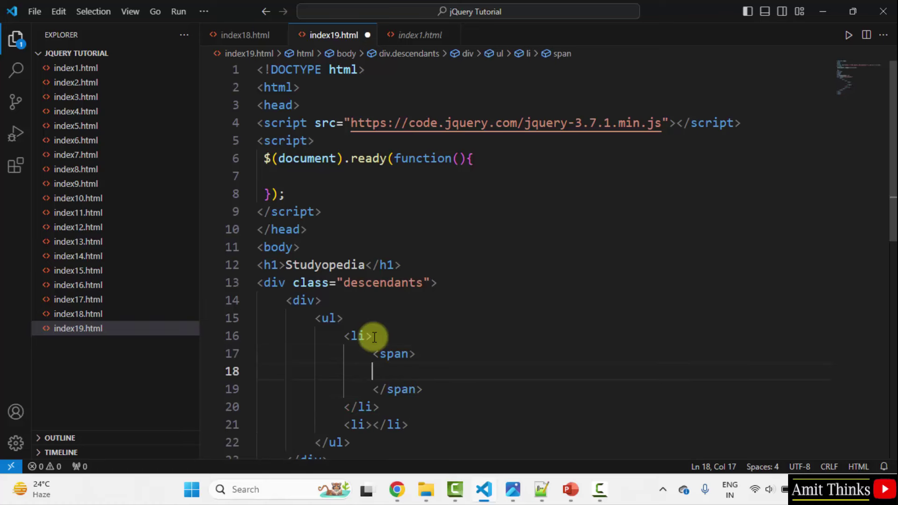
pyautogui.hotkey('ctrl', 'z')
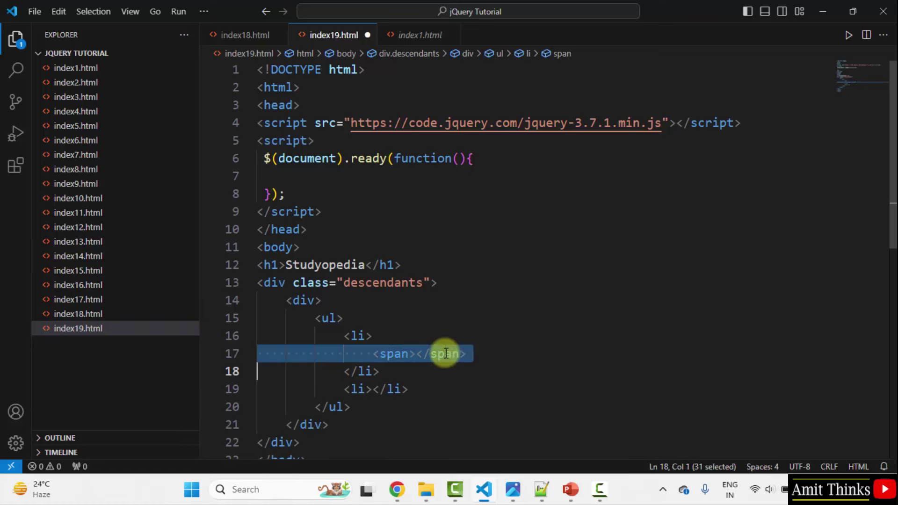
pyautogui.click(467, 354)
pyautogui.hotkey('ctrl', 'c')
pyautogui.press('Return')
pyautogui.hotkey('ctrl', 'v')
pyautogui.press('BackSpace')
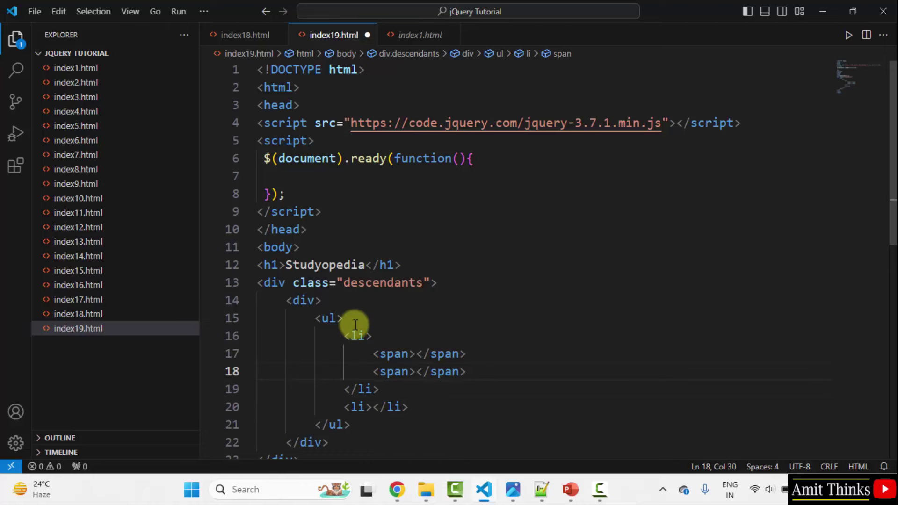
pyautogui.scroll(-1, 888, 221)
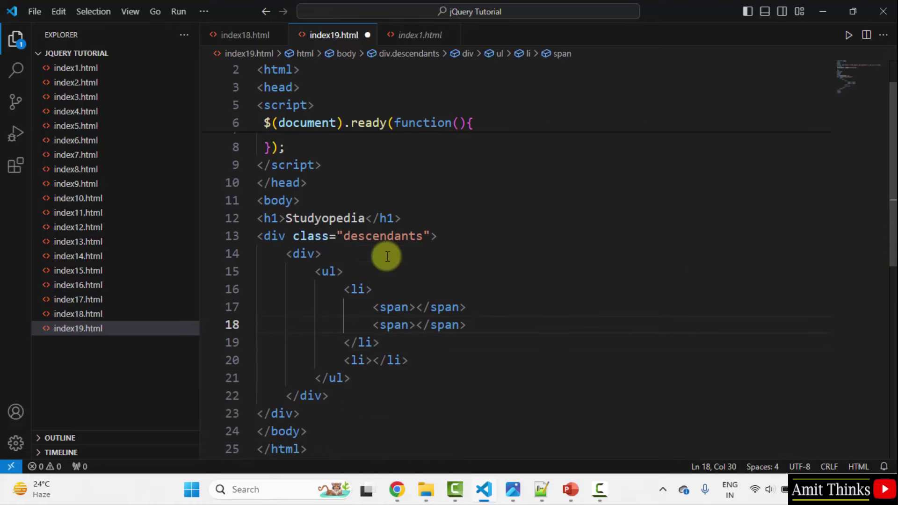
pyautogui.click(386, 256)
# Step: Referring to the diagram, label the div 'greatgrandparent', ul 'grandparent' and li 'parent'
pyautogui.click(513, 489)
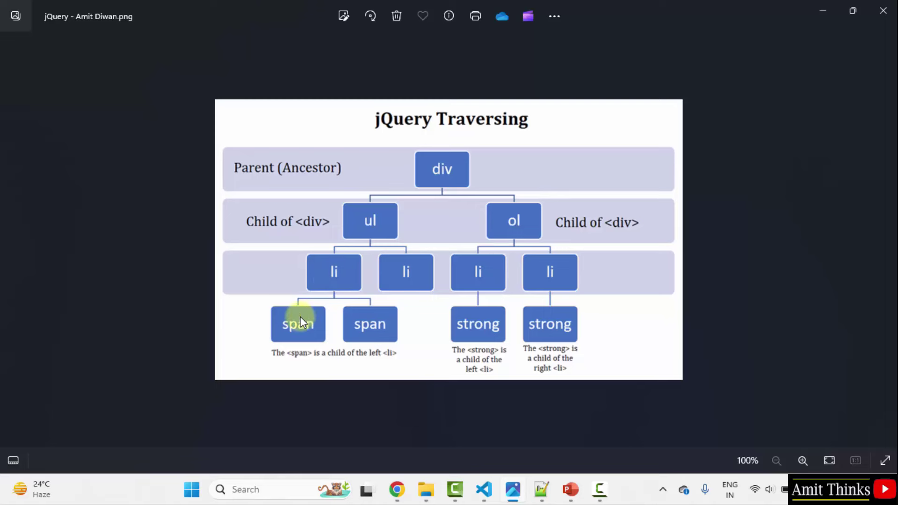
pyautogui.click(484, 489)
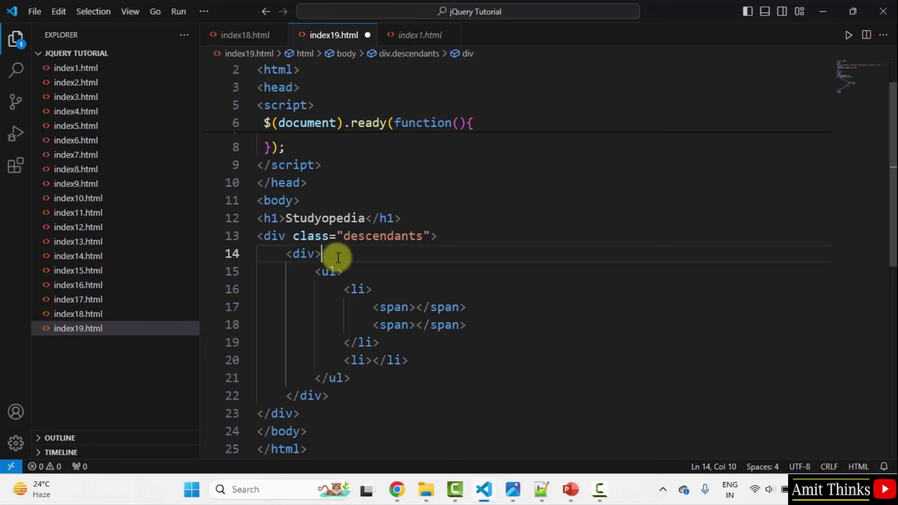
pyautogui.click(320, 254)
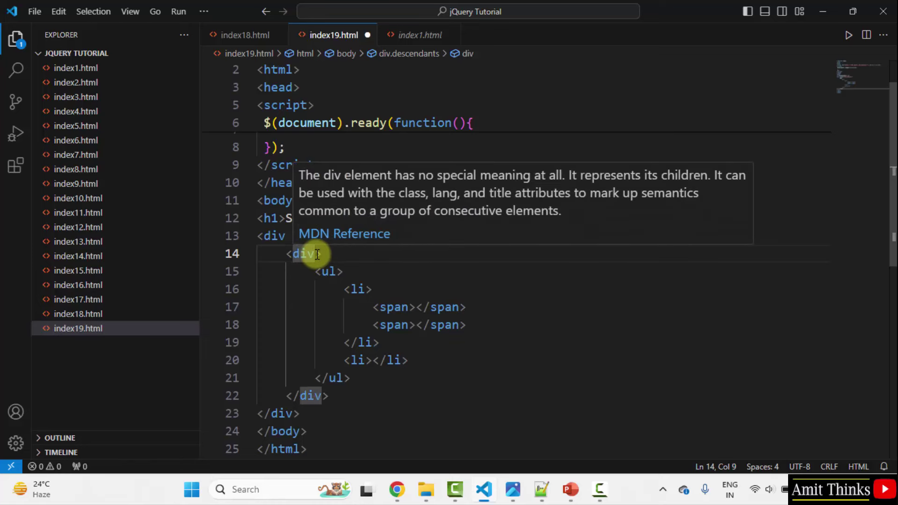
pyautogui.write('style="width')
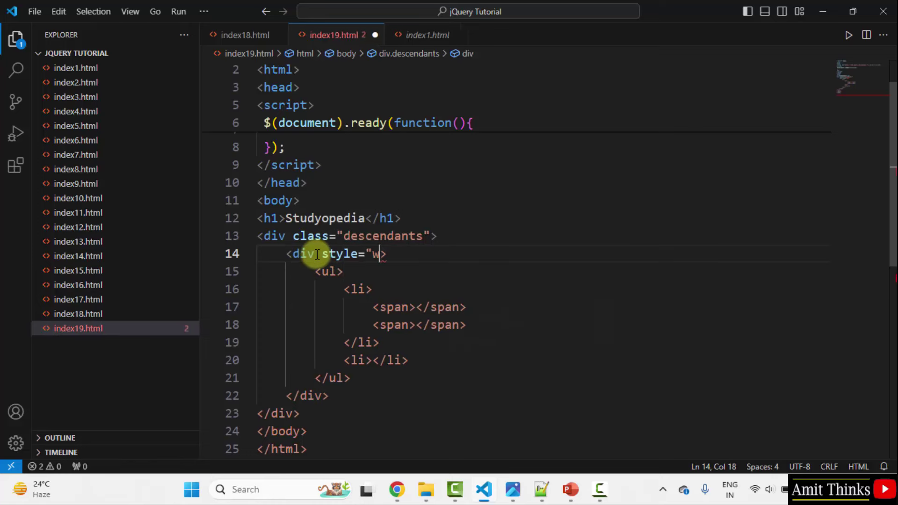
pyautogui.write('"')
pyautogui.press('Left')
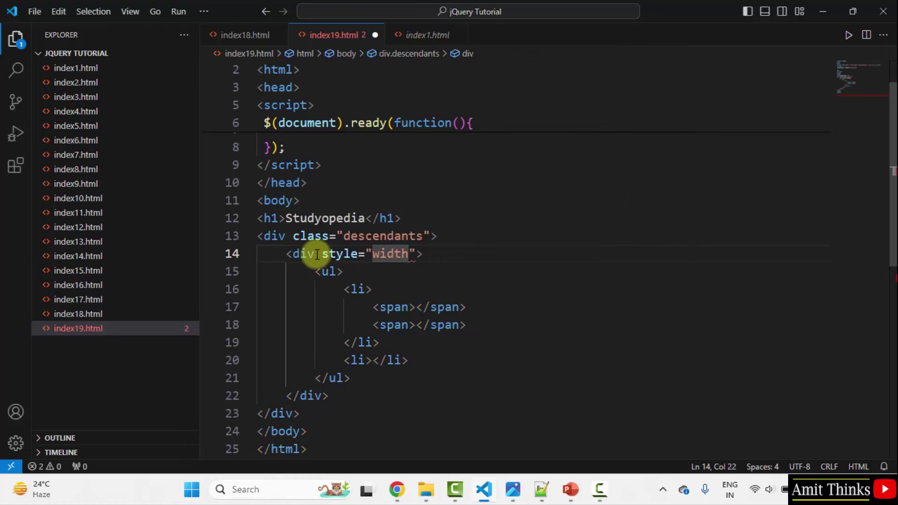
pyautogui.write(':600')
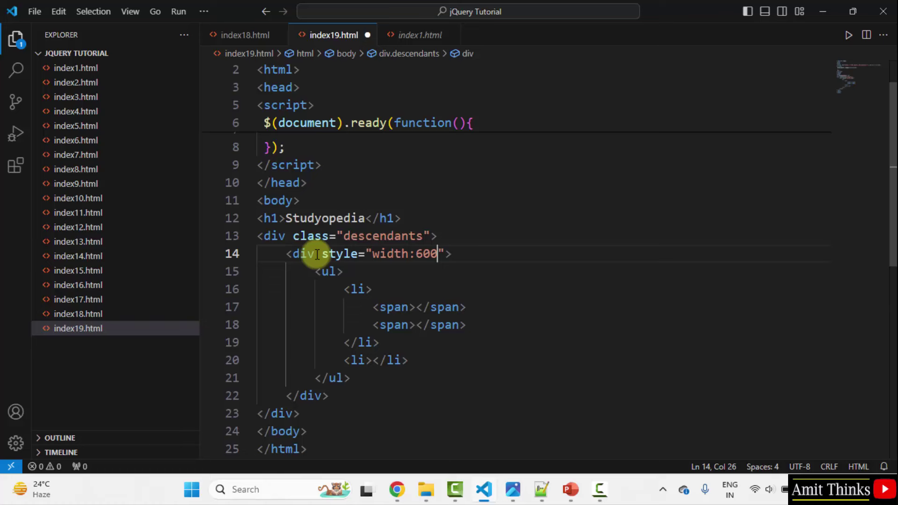
pyautogui.write('px;">')
pyautogui.write('div (')
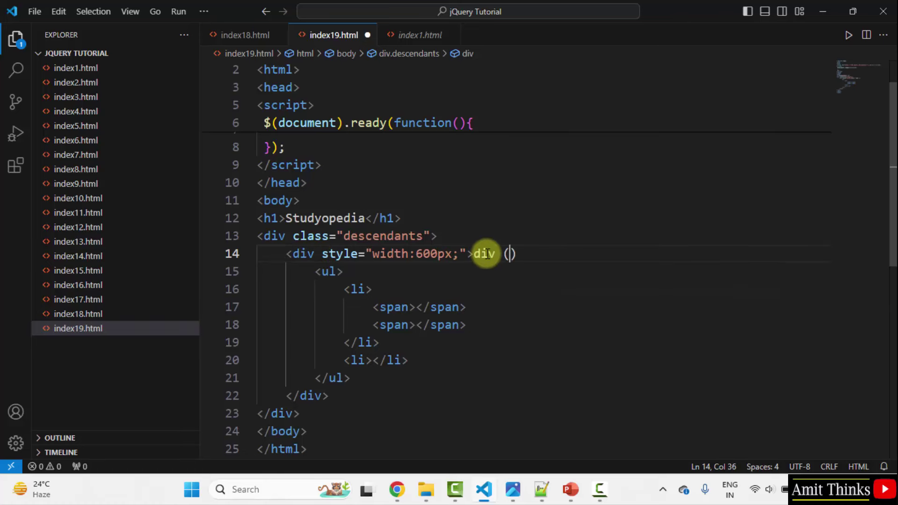
pyautogui.write('great')
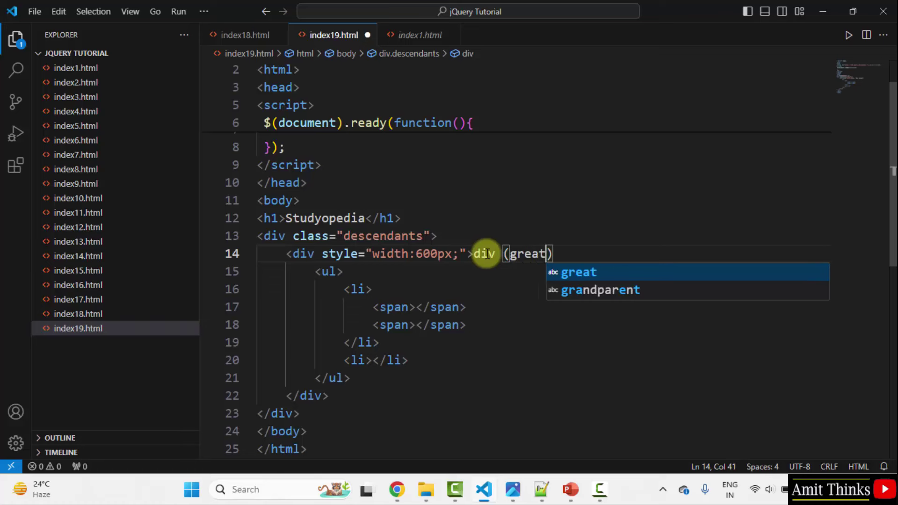
pyautogui.write('grandpar')
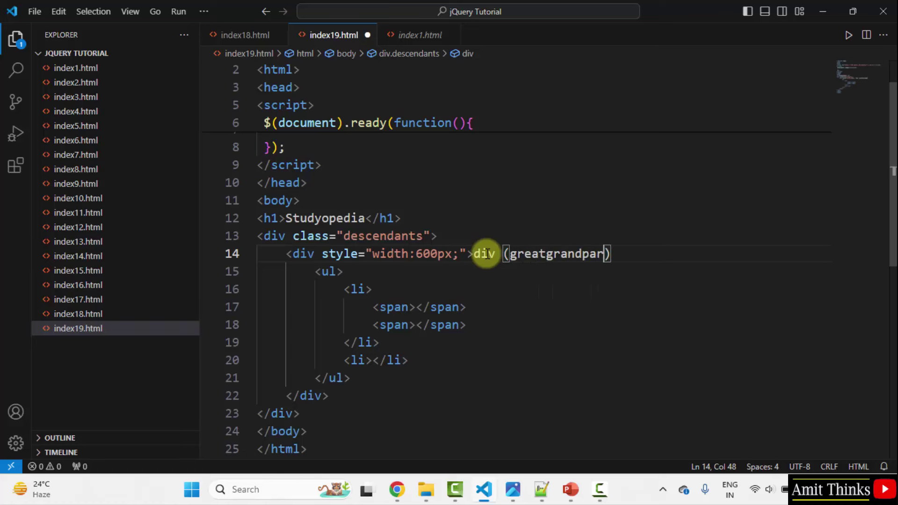
pyautogui.write('ent')
pyautogui.click(413, 271)
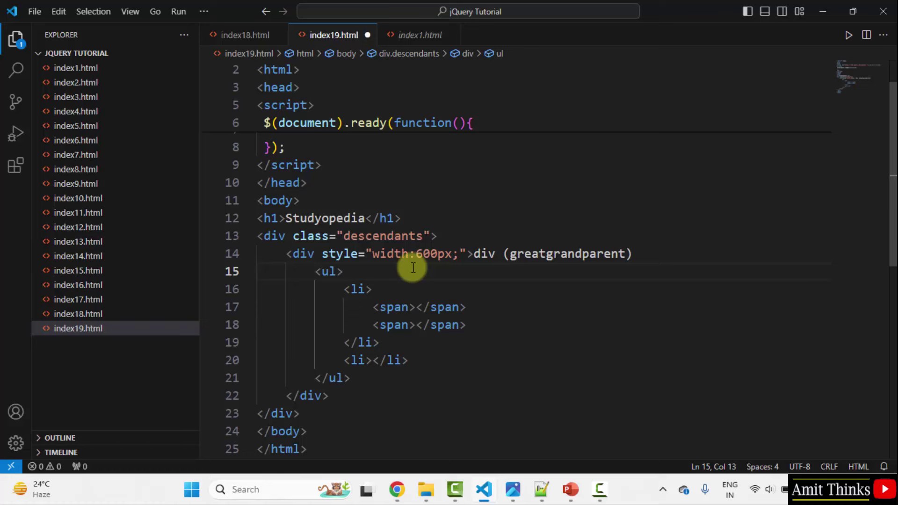
pyautogui.write('ul ')
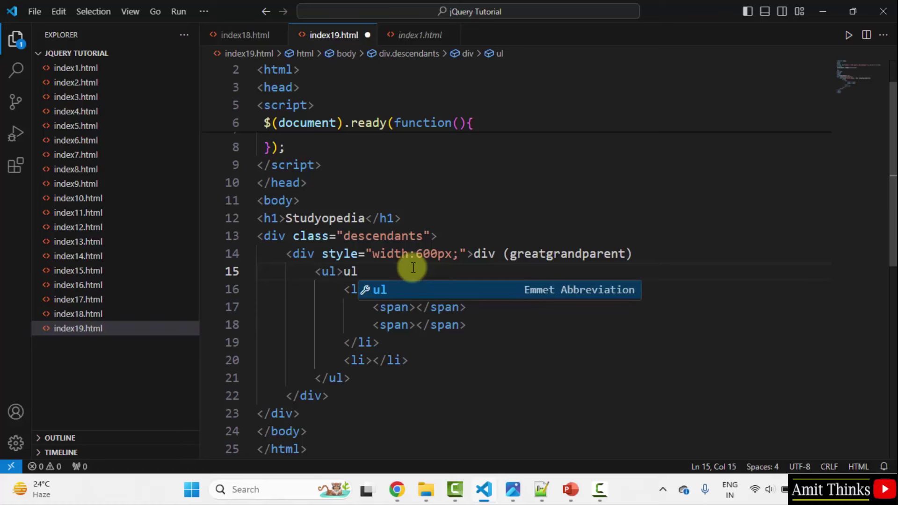
pyautogui.write('9')
pyautogui.write('(')
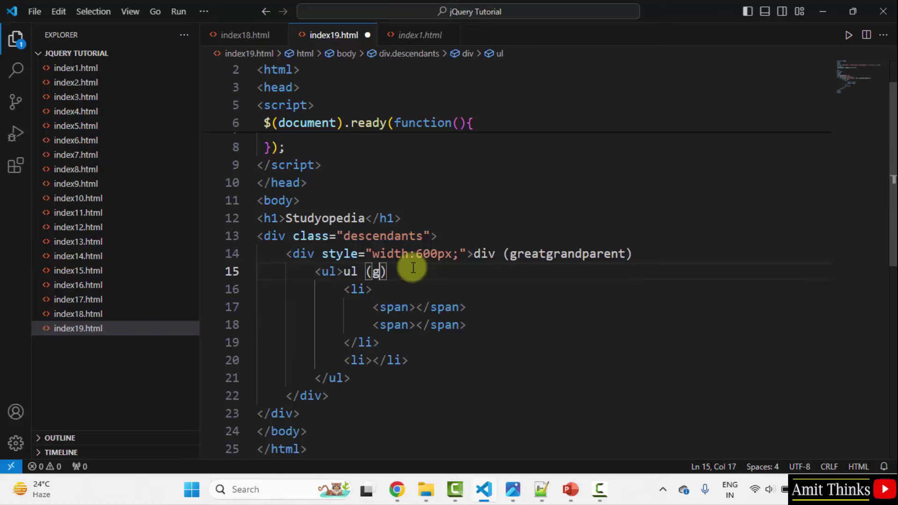
pyautogui.write('grandparent')
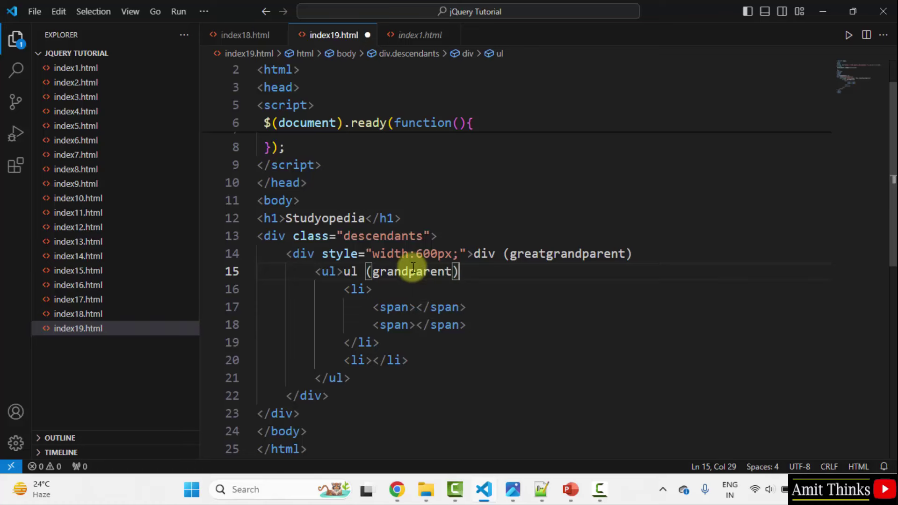
pyautogui.click(412, 288)
pyautogui.write('(par')
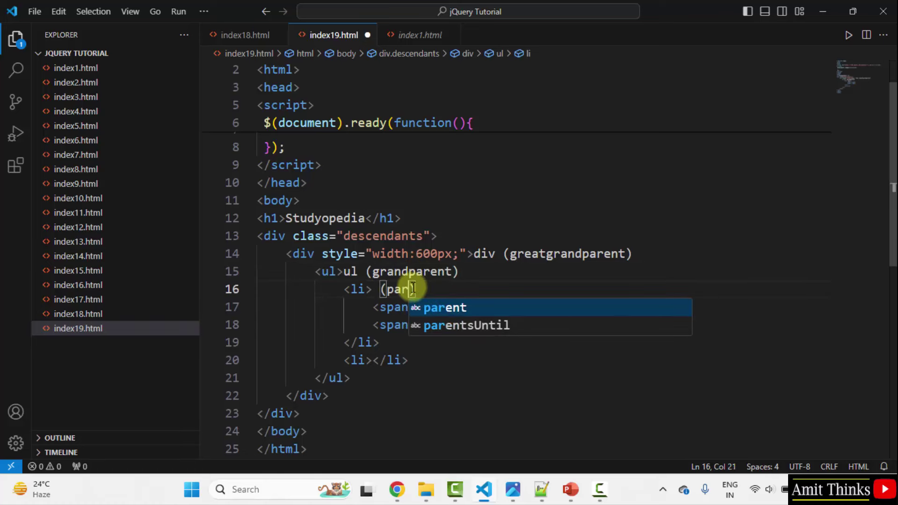
pyautogui.write('ent_')
pyautogui.click(373, 290)
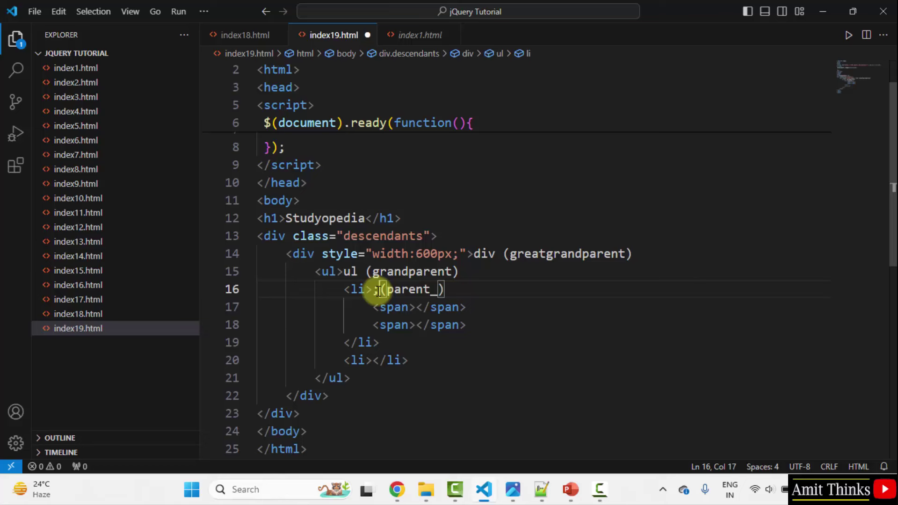
pyautogui.write('li')
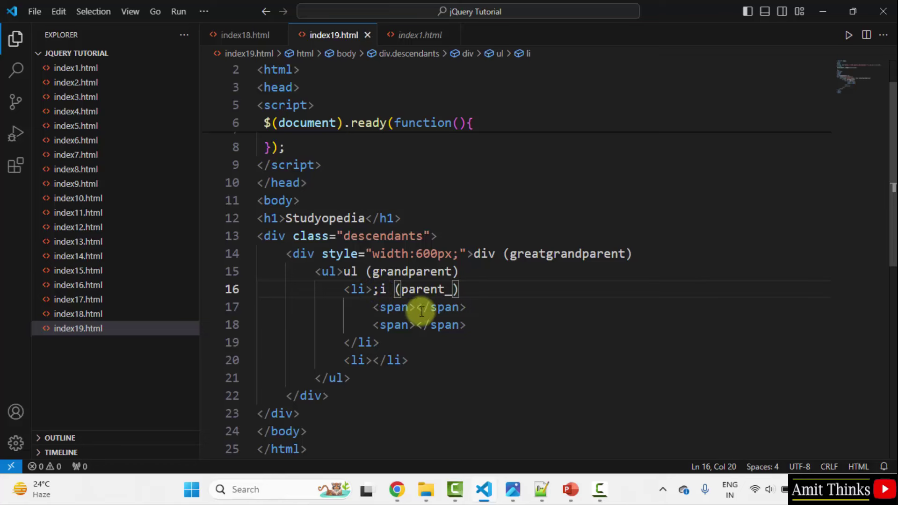
# Step: Label both span elements 'span' and remove the stray semicolon on the li line
pyautogui.click(417, 307)
pyautogui.write('span')
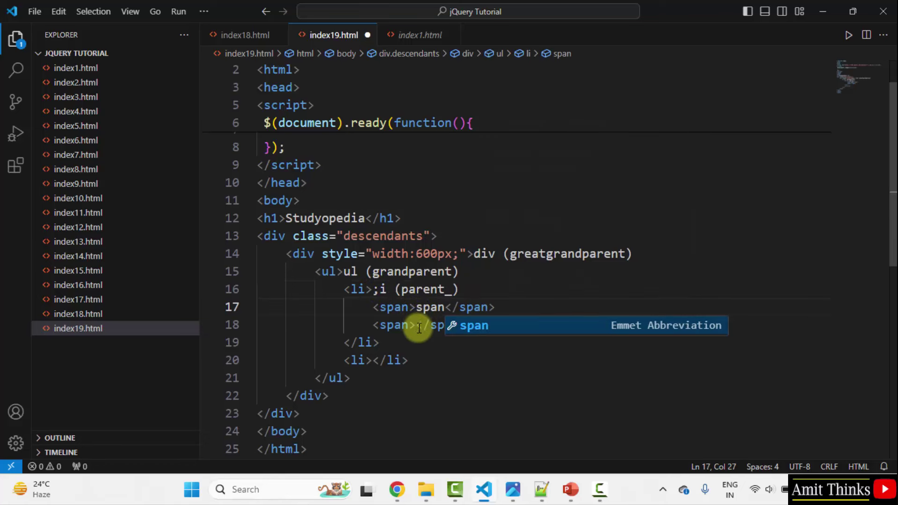
pyautogui.click(416, 325)
pyautogui.write('span')
pyautogui.click(379, 289)
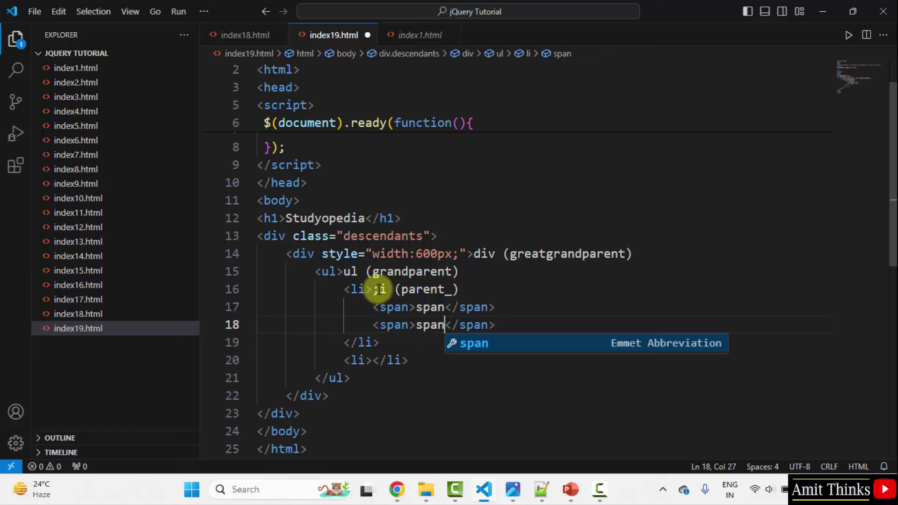
pyautogui.press('BackSpace')
pyautogui.write('l')
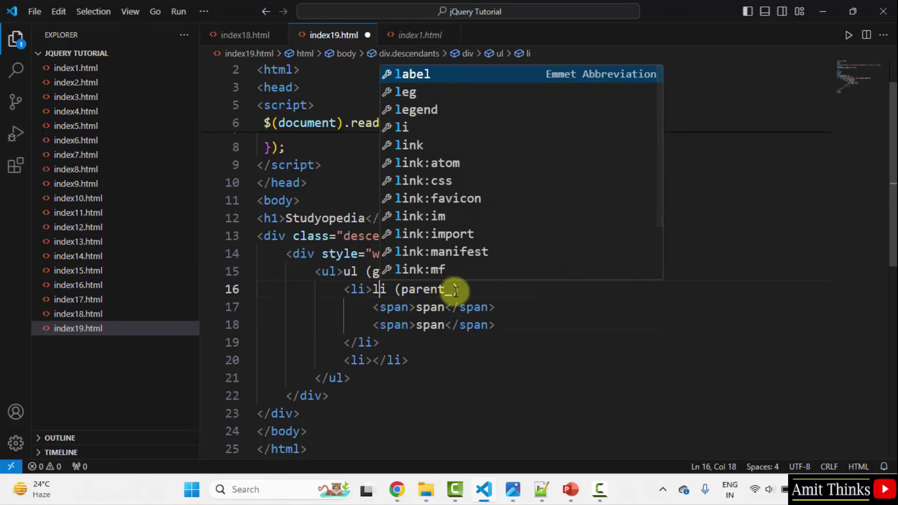
pyautogui.press('Escape')
pyautogui.doubleClick(366, 236)
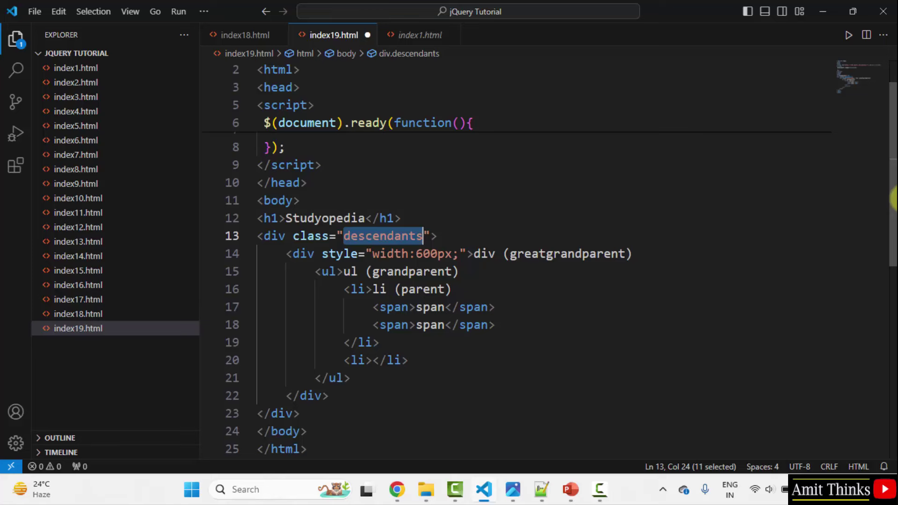
pyautogui.scroll(3, 848, 185)
# Step: Insert an empty <style> block just above </head> in index19.html
pyautogui.click(336, 230)
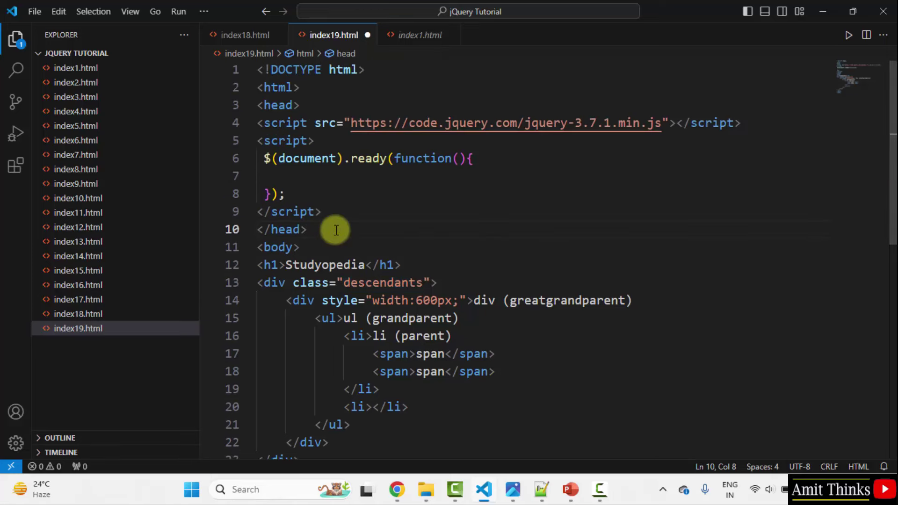
pyautogui.hotkey('ctrl', 'shift', 'Return')
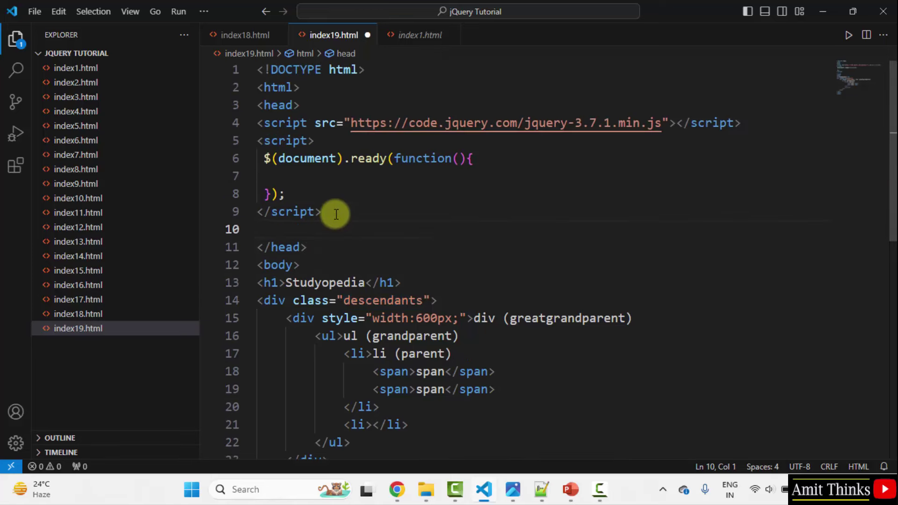
pyautogui.write('<s')
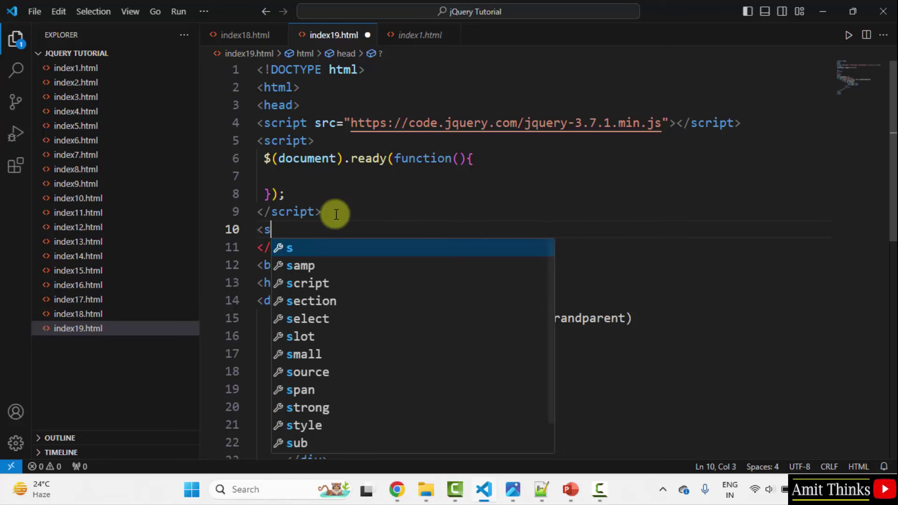
pyautogui.write('tyle>')
pyautogui.press('Return')
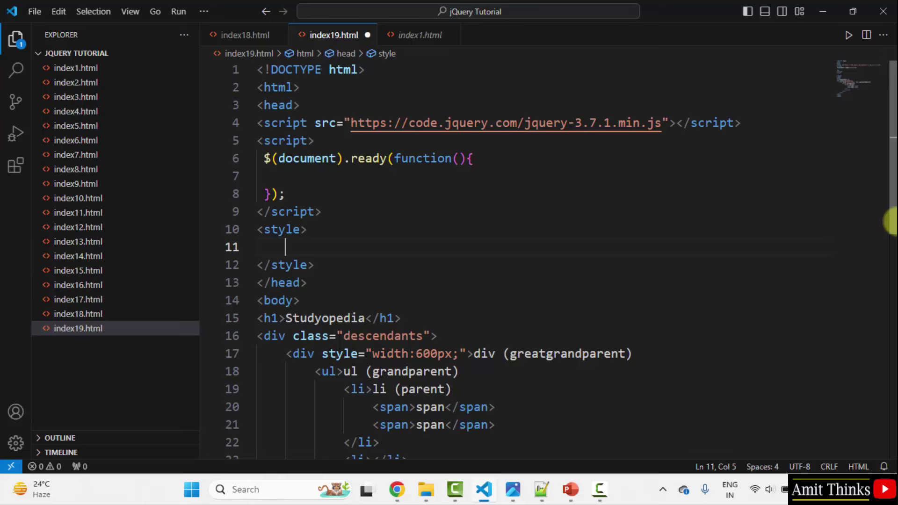
pyautogui.scroll(-2, 890, 232)
pyautogui.scroll(-2, 772, 246)
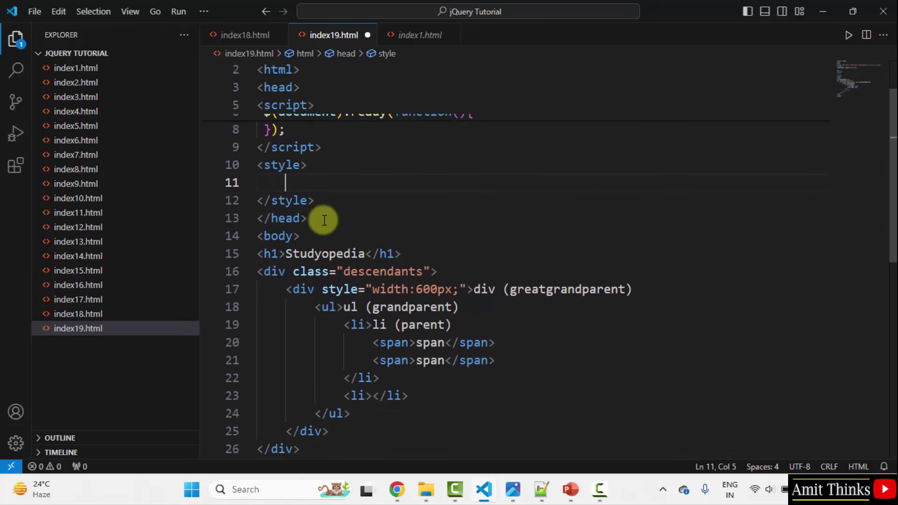
pyautogui.doubleClick(376, 272)
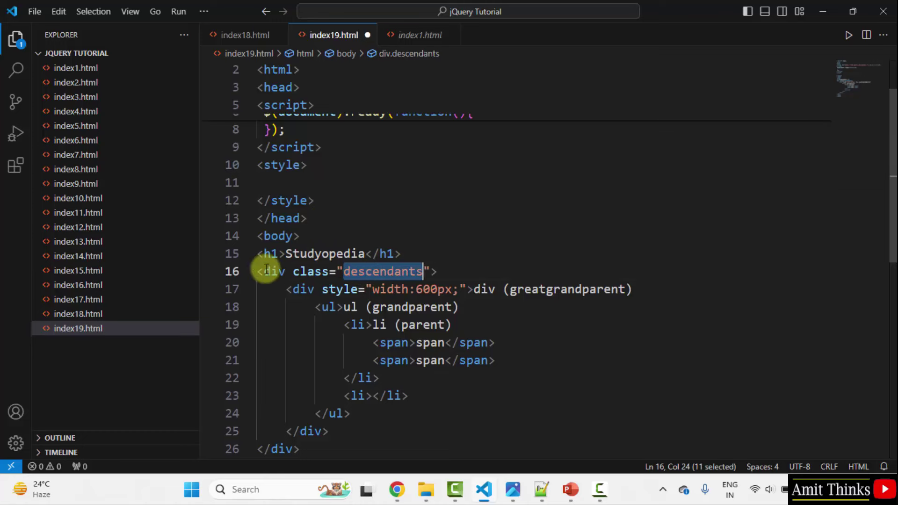
pyautogui.click(316, 182)
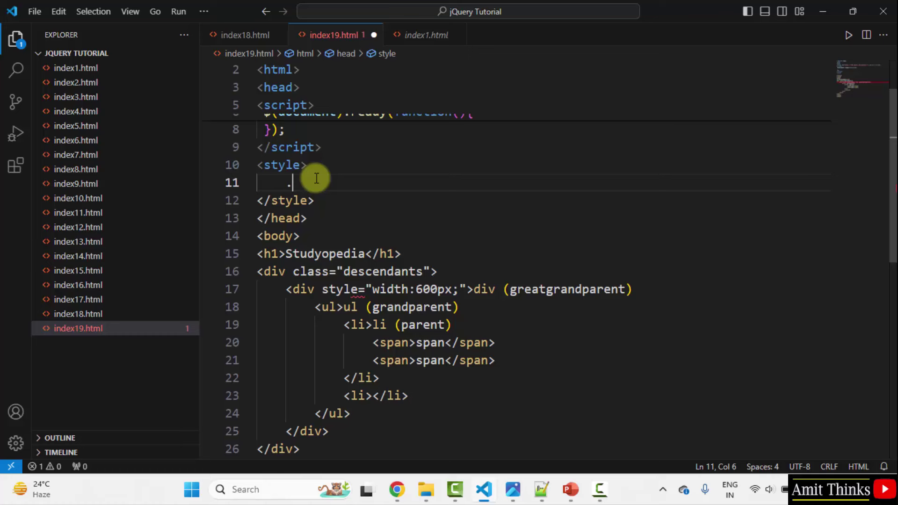
pyautogui.write('.desc')
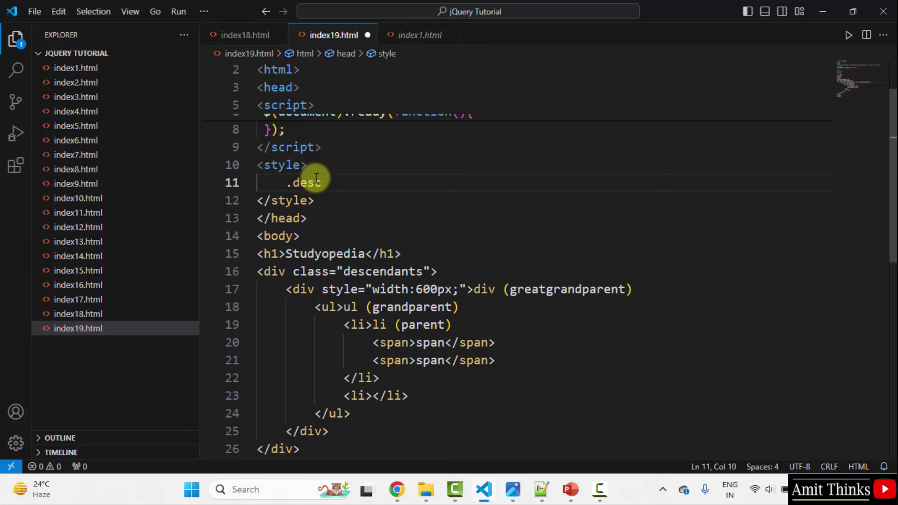
pyautogui.write('endants')
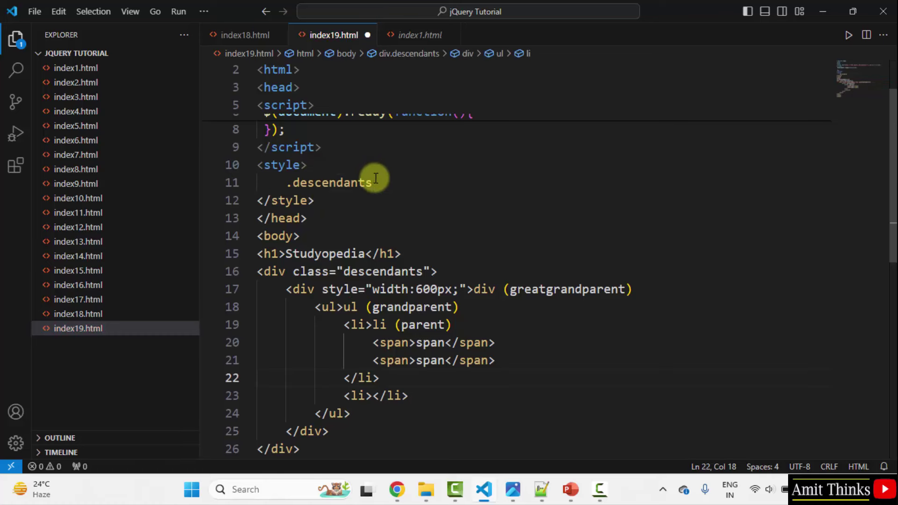
# Step: Write .descendants * with display block, 4px dashed black border, black 20px text, 10px padding and margin
pyautogui.click(379, 183)
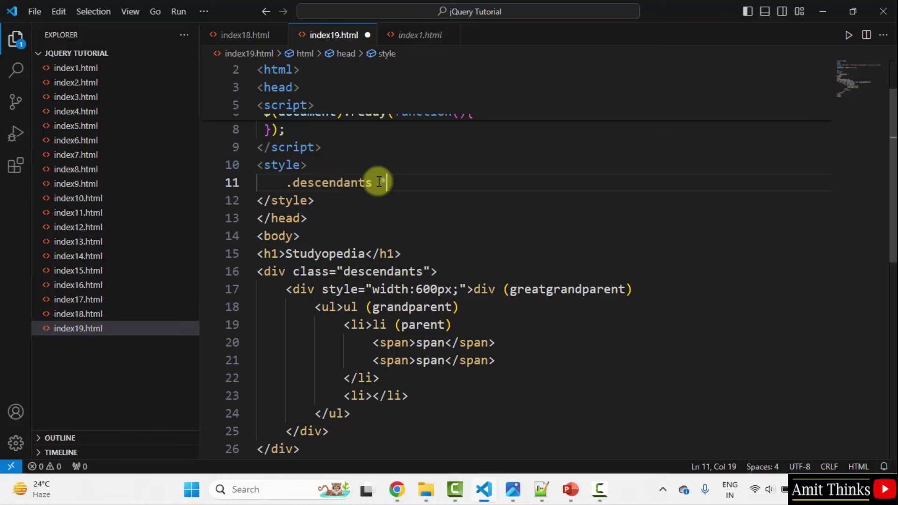
pyautogui.write('* {}')
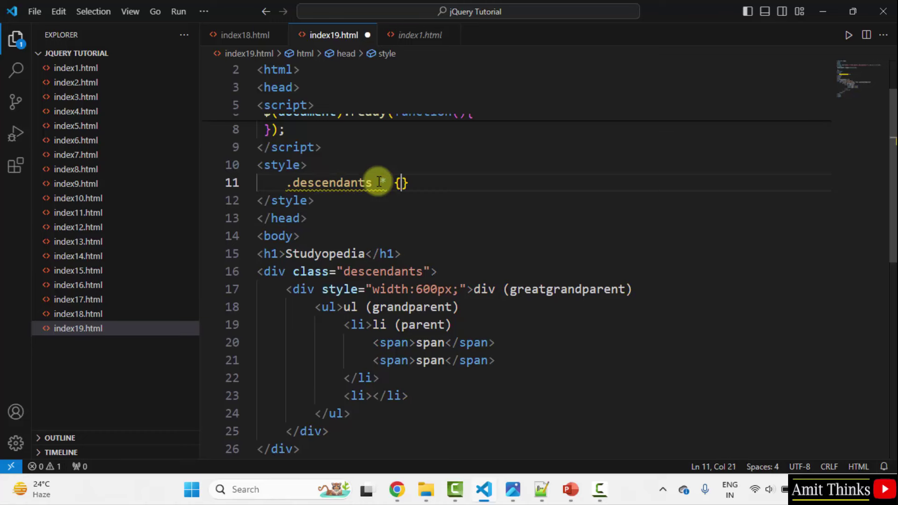
pyautogui.press('Left')
pyautogui.press('Return')
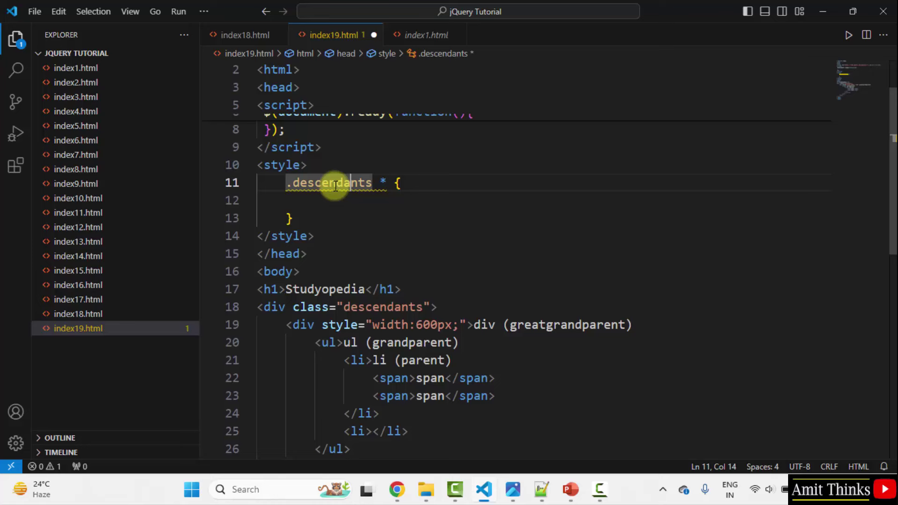
pyautogui.write('disp')
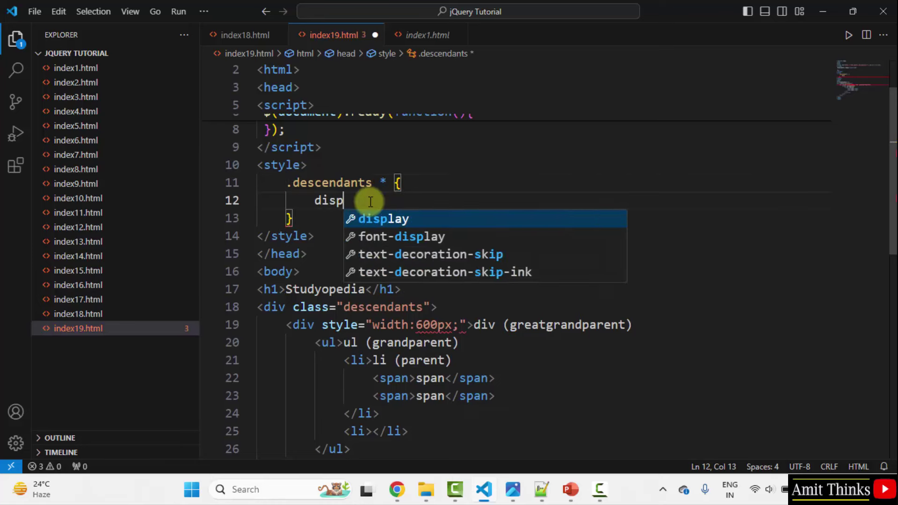
pyautogui.write('lay: block')
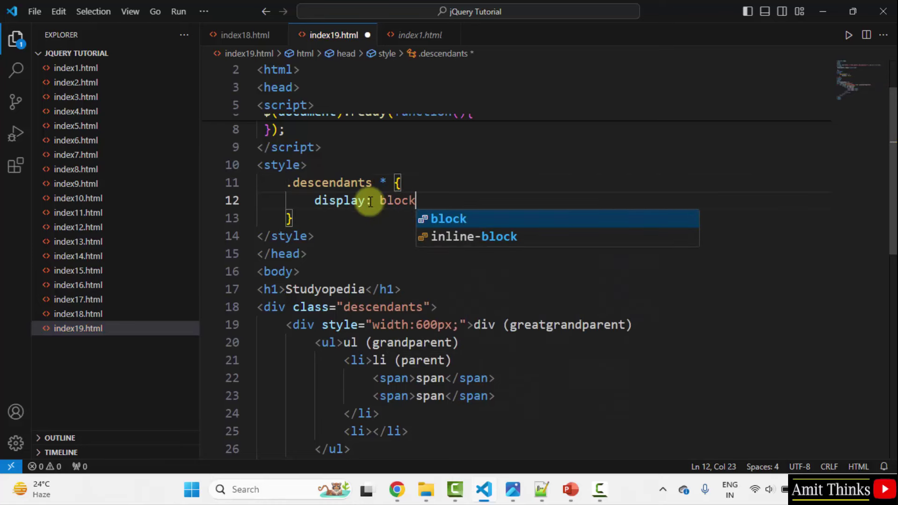
pyautogui.write(';')
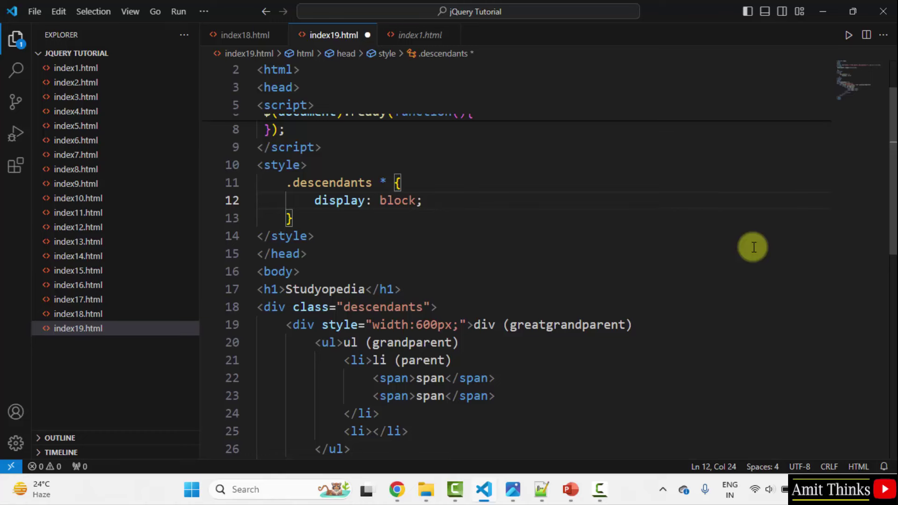
pyautogui.press('Return')
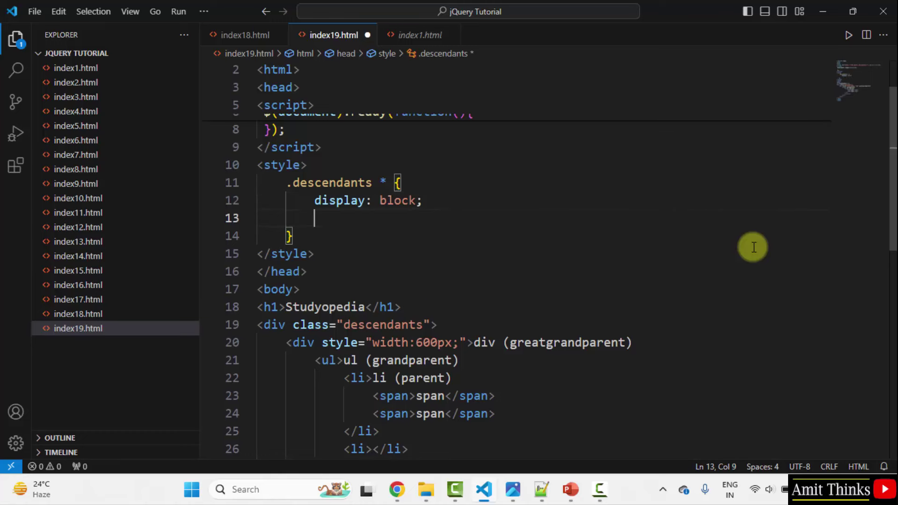
pyautogui.write('border')
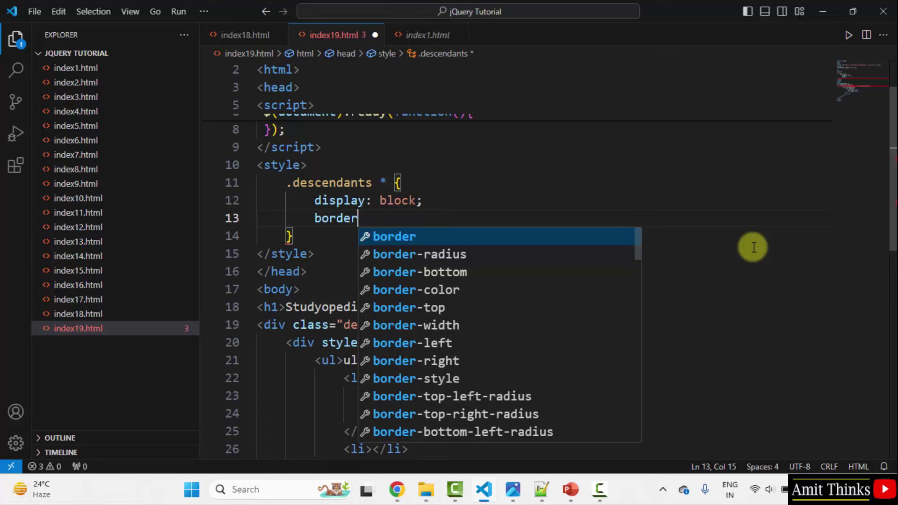
pyautogui.write(': 4px')
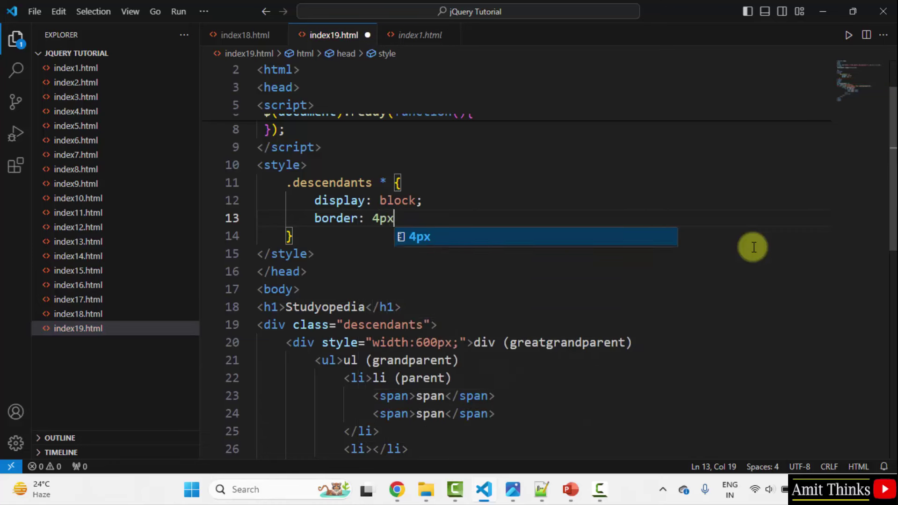
pyautogui.write(' dashed ')
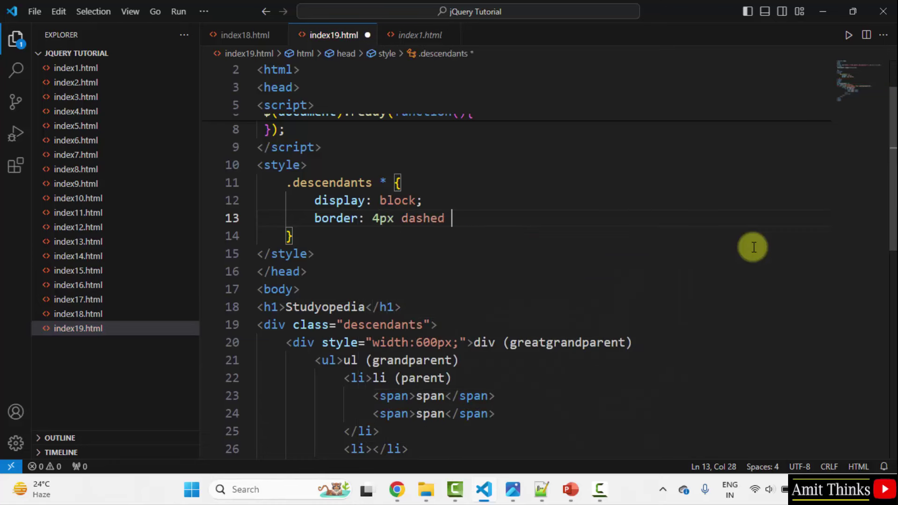
pyautogui.write('black;')
pyautogui.press('Return')
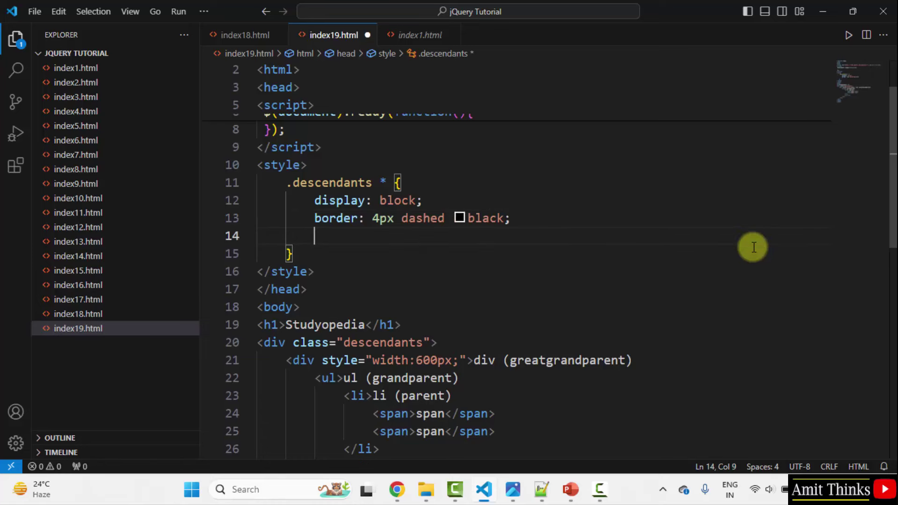
pyautogui.write('color: bal')
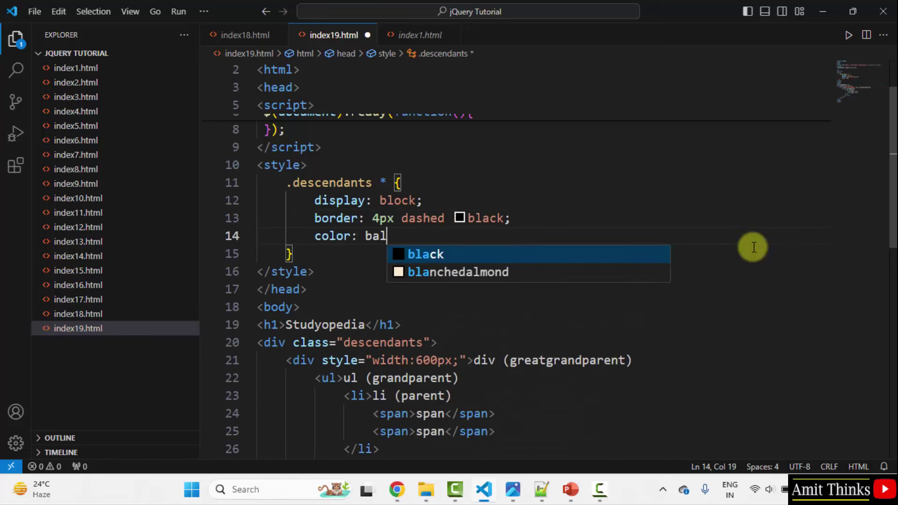
pyautogui.press('BackSpace')
pyautogui.press('BackSpace')
pyautogui.write('lack;')
pyautogui.press('Return')
pyautogui.write('font')
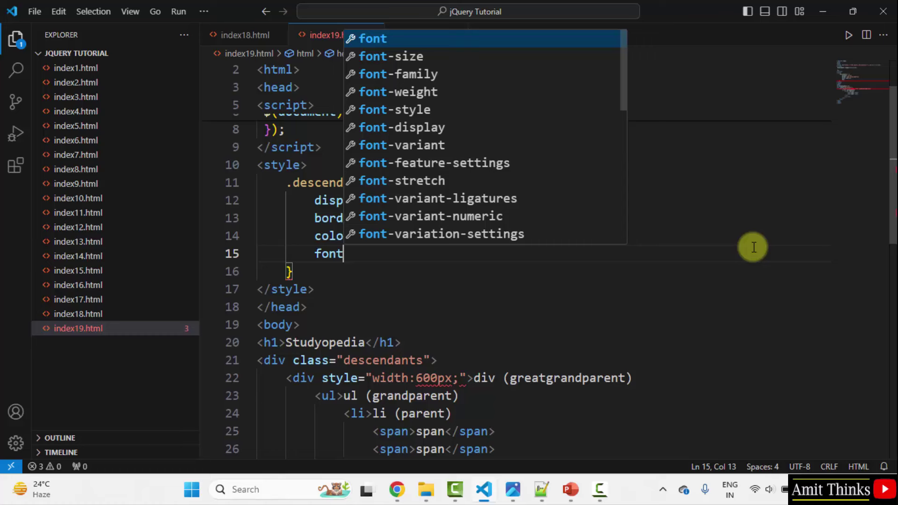
pyautogui.write('-size:')
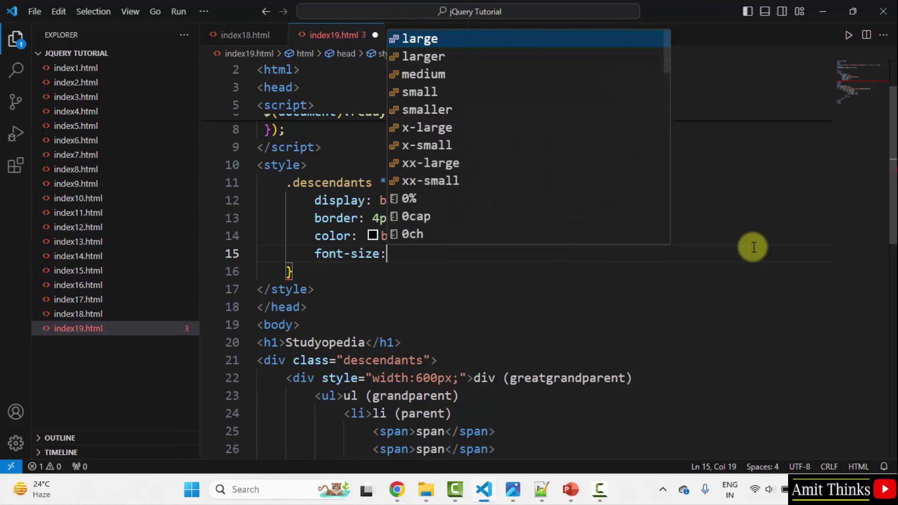
pyautogui.write(' 20px;')
pyautogui.press('Return')
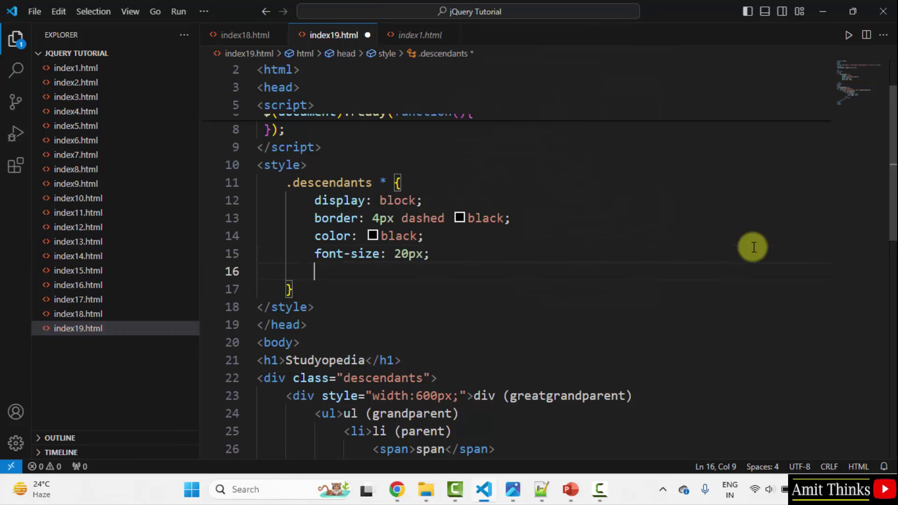
pyautogui.write('padding: 10px;')
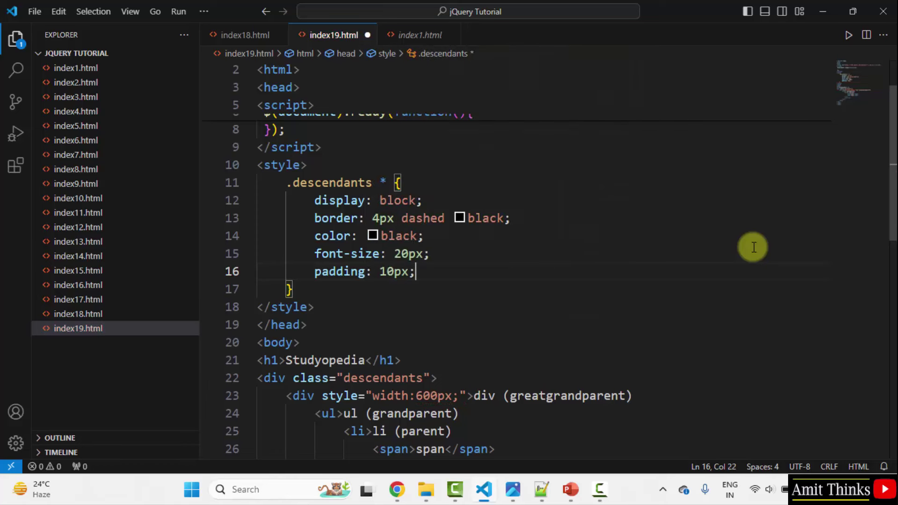
pyautogui.press('Return')
pyautogui.write('marg')
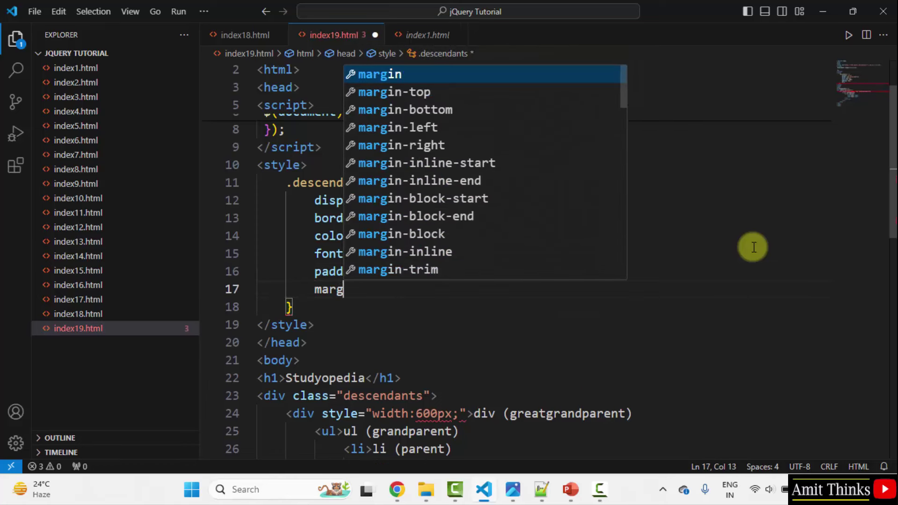
pyautogui.write('in: 10px')
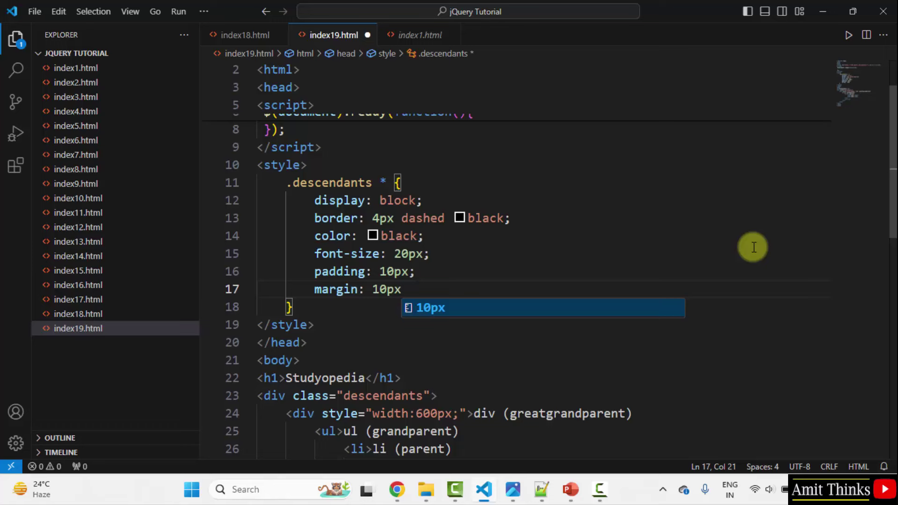
pyautogui.write(';')
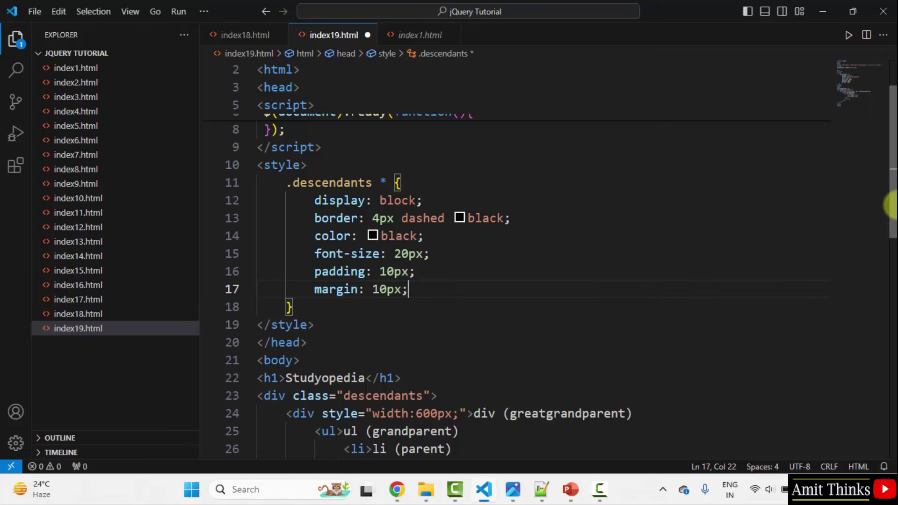
pyautogui.moveTo(890, 207); pyautogui.dragTo(890, 161)
pyautogui.click(328, 175)
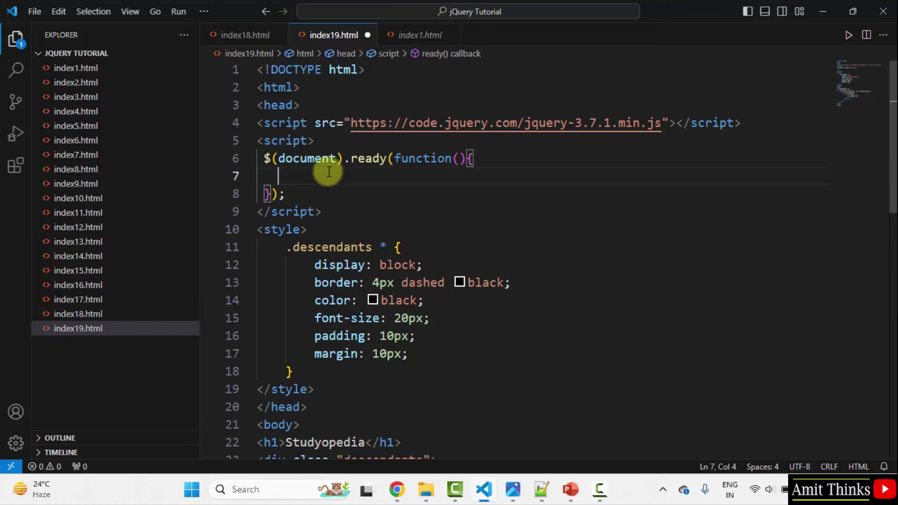
pyautogui.write('$(')
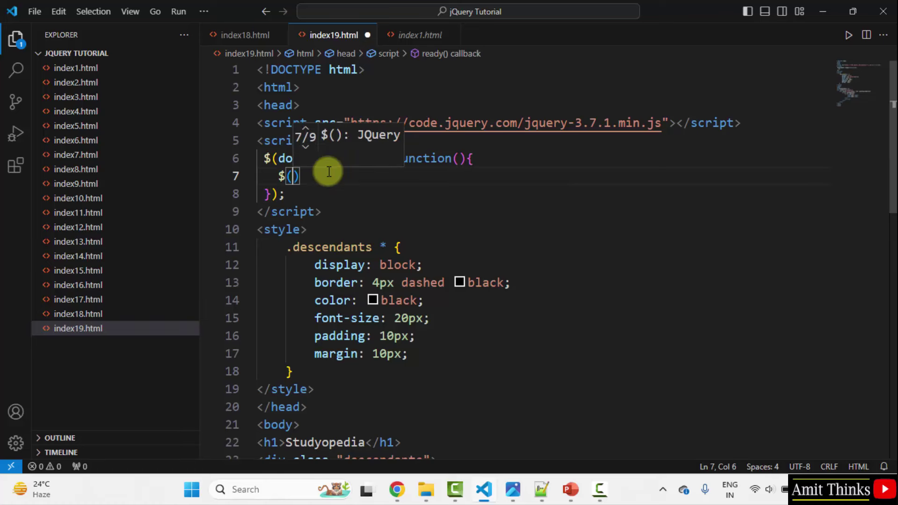
pyautogui.write('"ul')
# Step: Write $("ul").children().css() on line 7 with color blue and font-size 24px
pyautogui.press('Right')
pyautogui.press('Right')
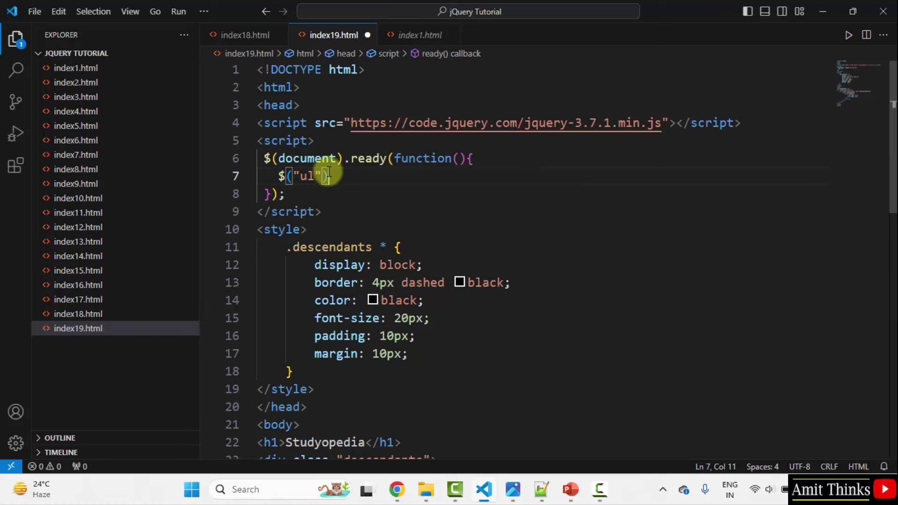
pyautogui.write('.chi')
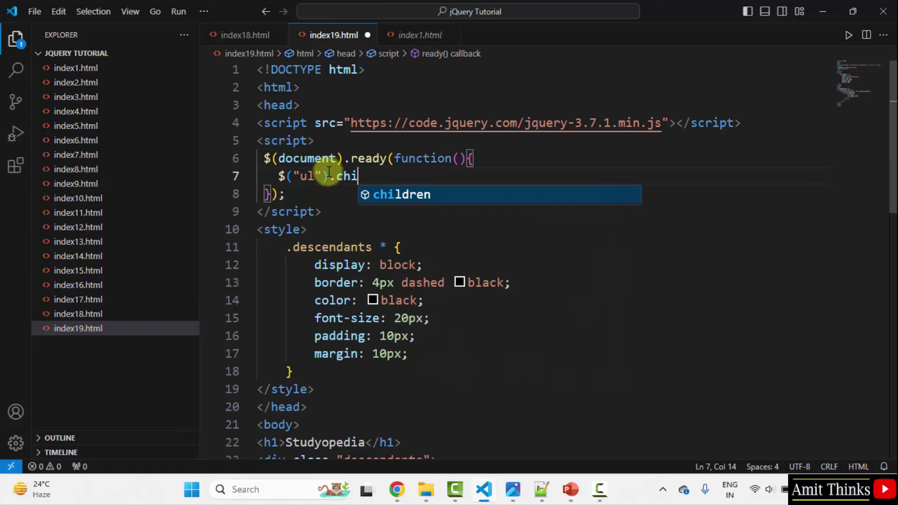
pyautogui.write('ldren(')
pyautogui.press('Right')
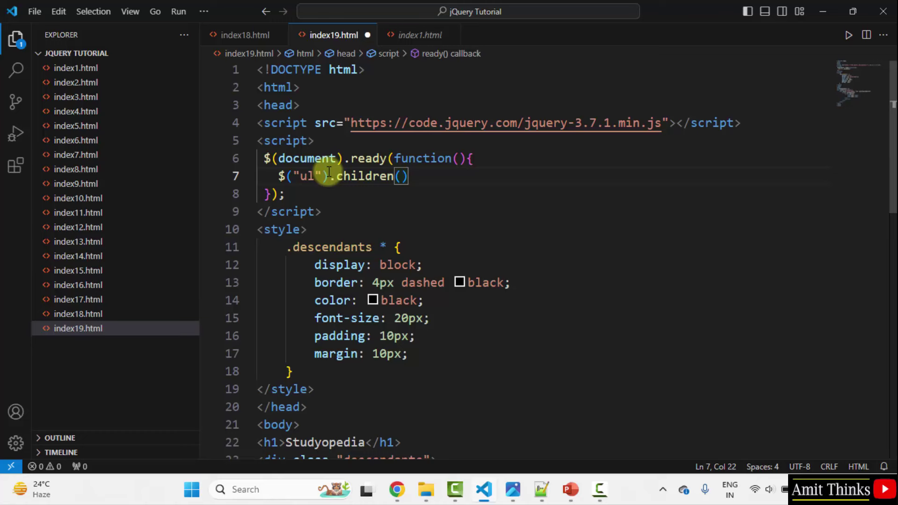
pyautogui.write('.css')
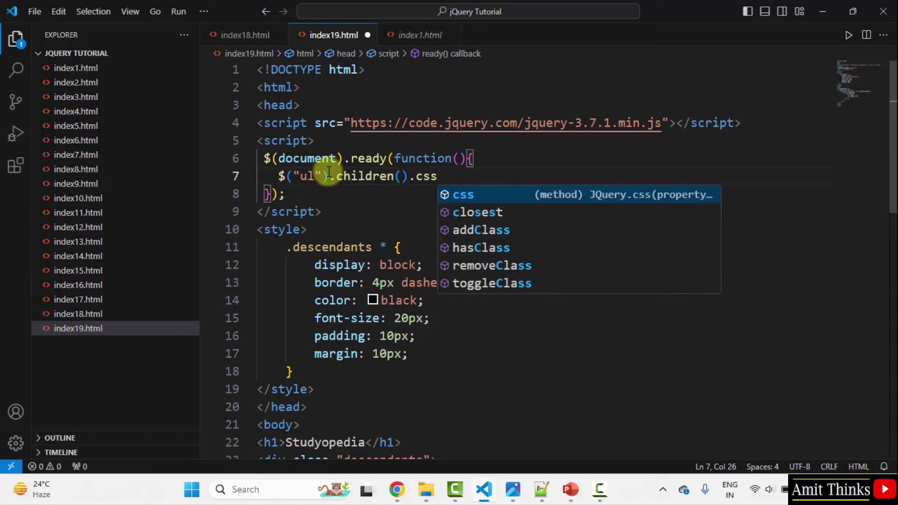
pyautogui.write('(')
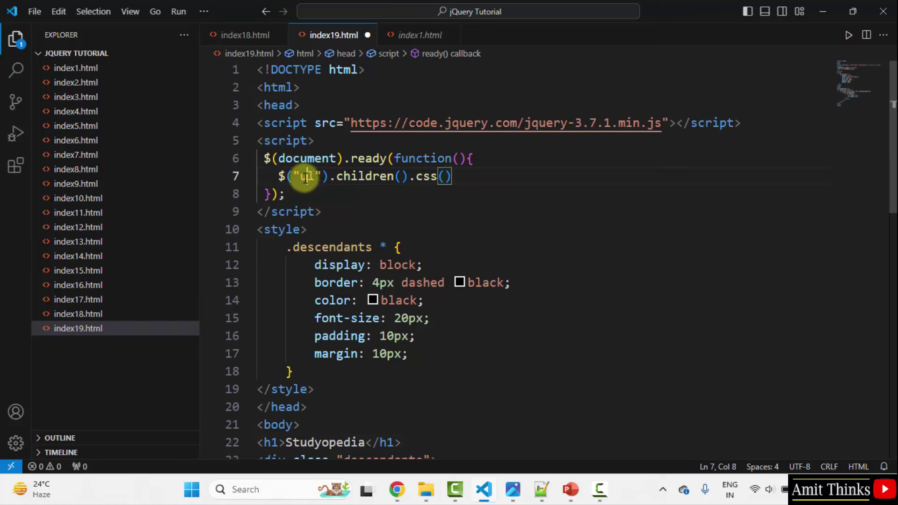
pyautogui.doubleClick(307, 176)
pyautogui.moveTo(427, 176)
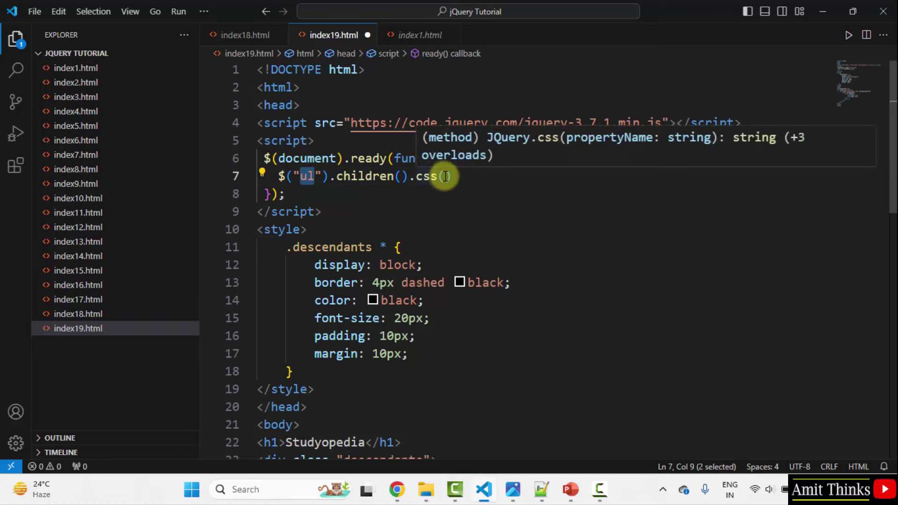
pyautogui.click(448, 176)
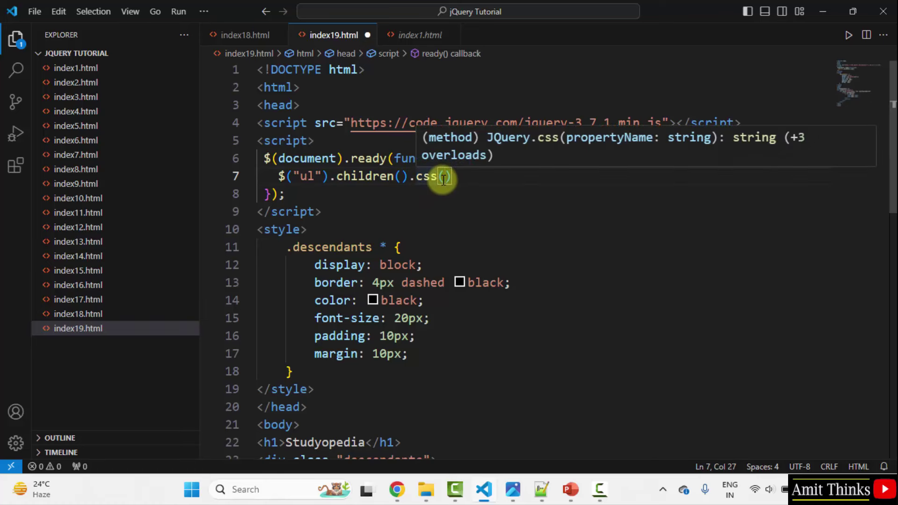
pyautogui.write('"color"')
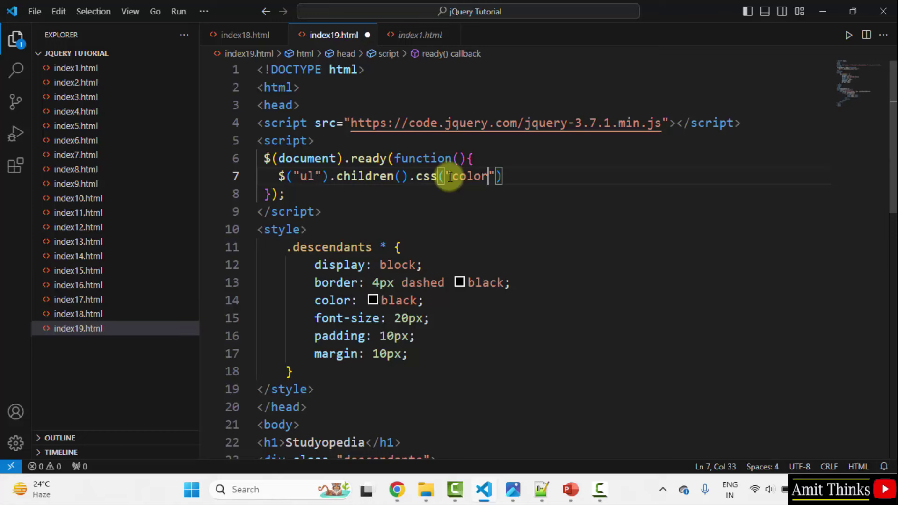
pyautogui.write(': "b')
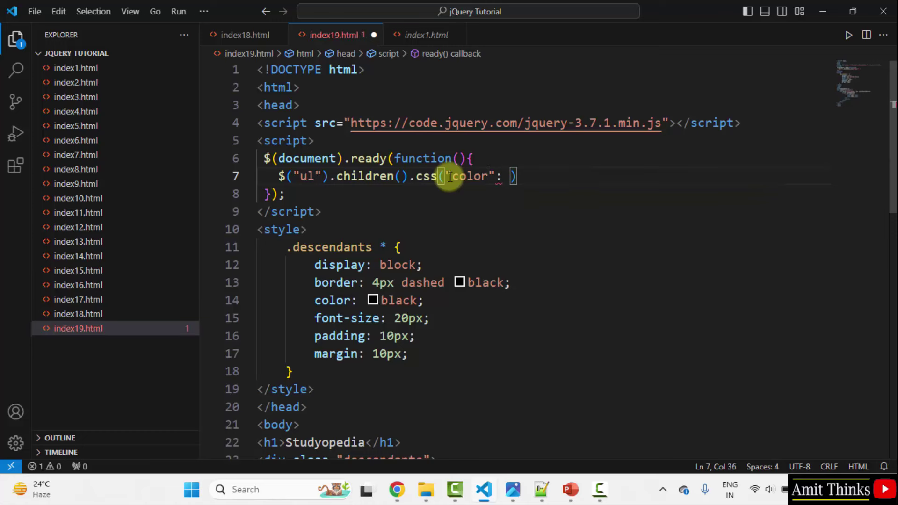
pyautogui.write('lue')
pyautogui.press('Right')
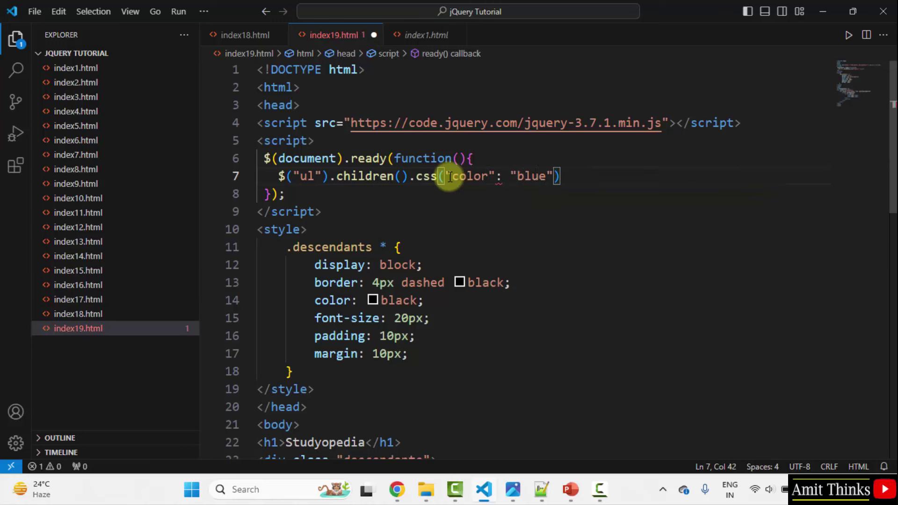
pyautogui.write(', "font-')
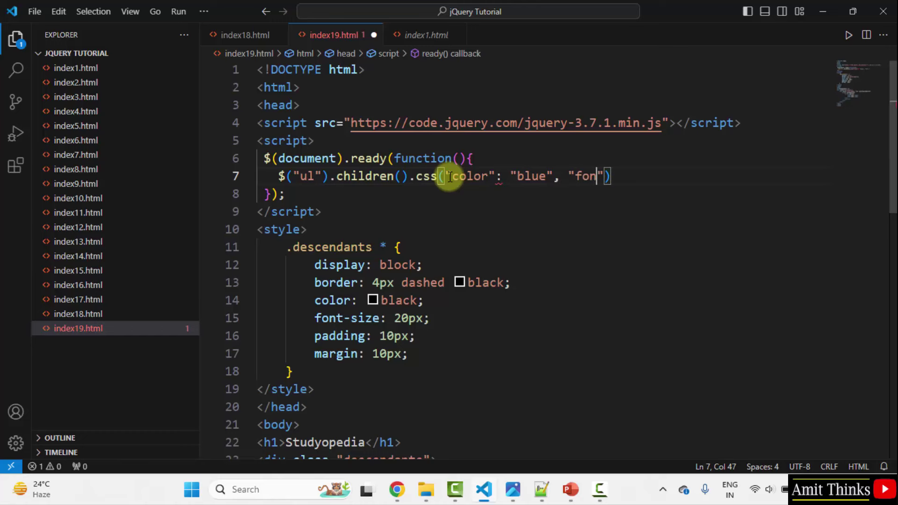
pyautogui.write('size')
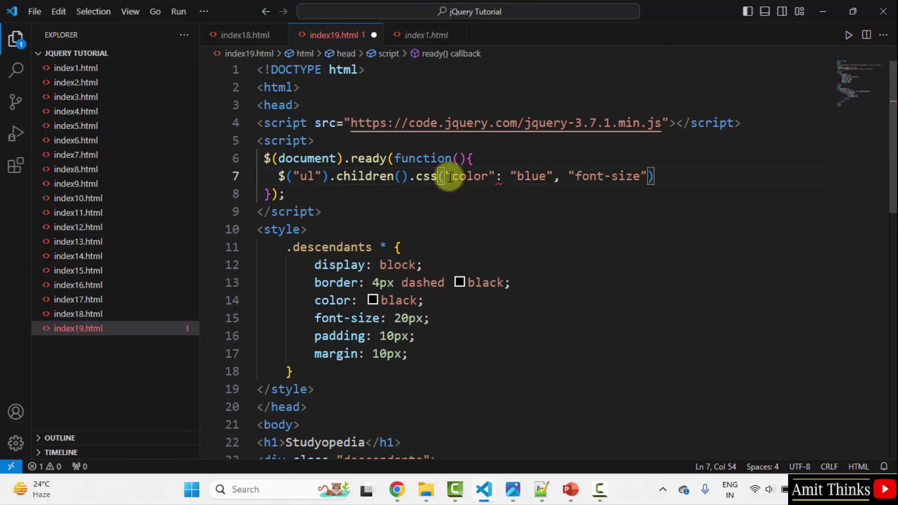
pyautogui.write('": ')
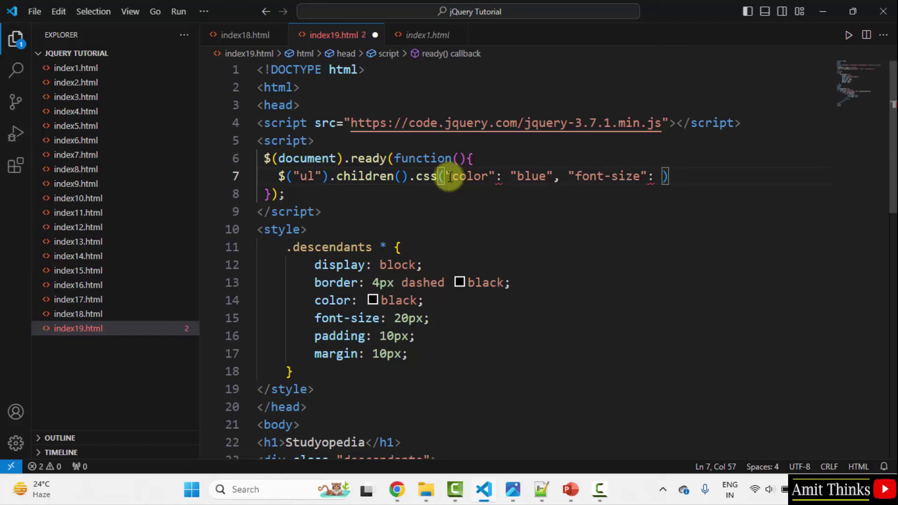
pyautogui.write('"24px"')
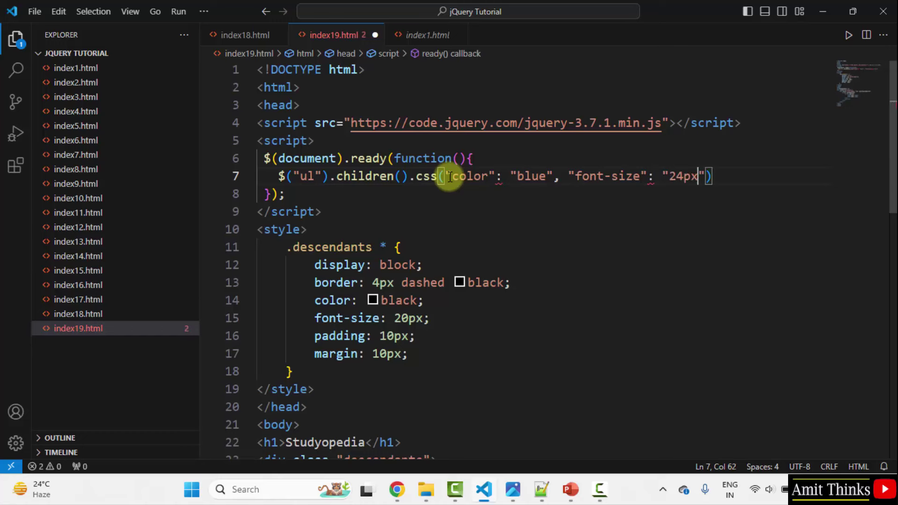
pyautogui.write(',')
pyautogui.click(661, 176)
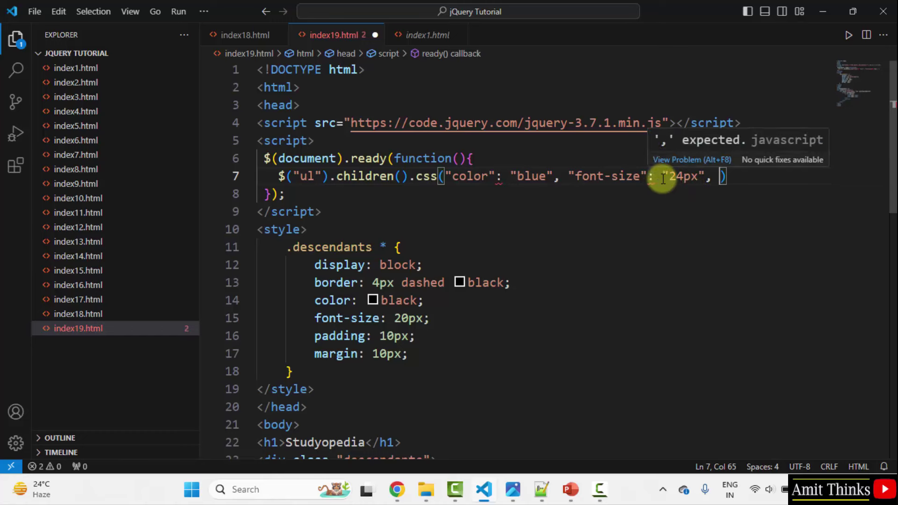
pyautogui.press('BackSpace')
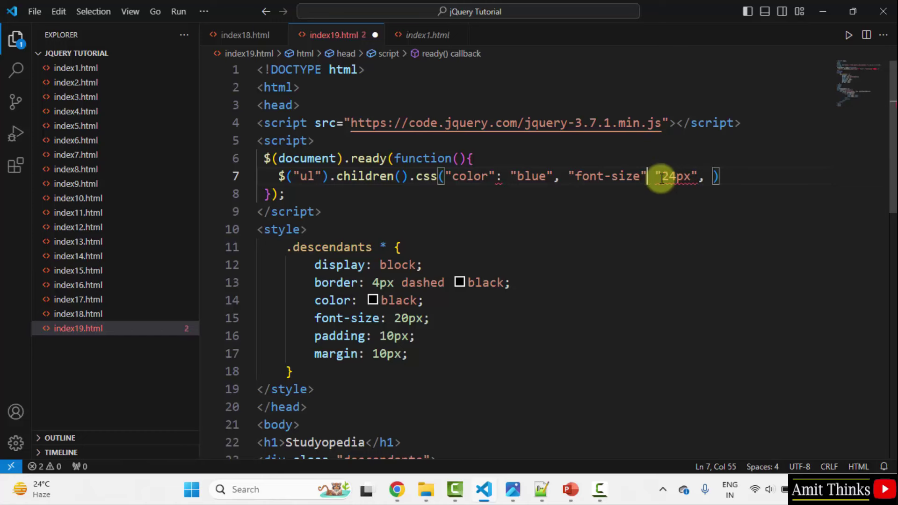
pyautogui.write('"')
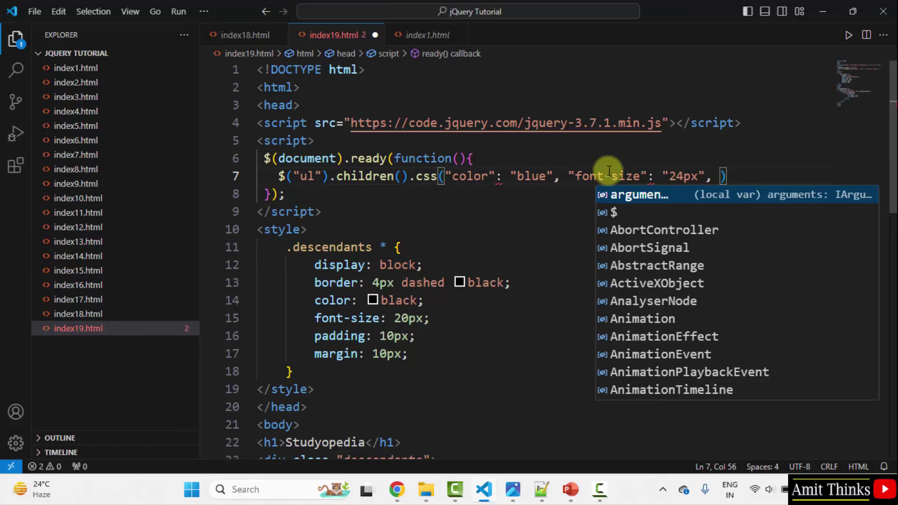
pyautogui.click(444, 176)
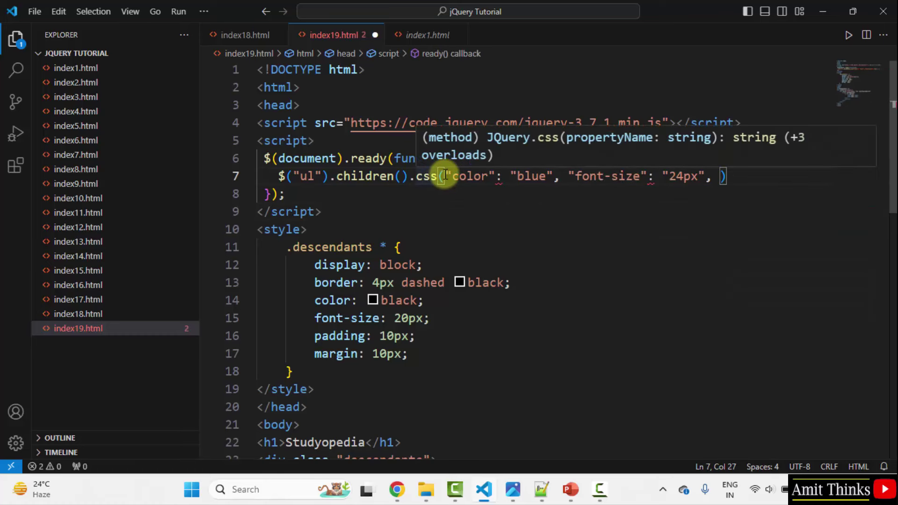
pyautogui.write('{{')
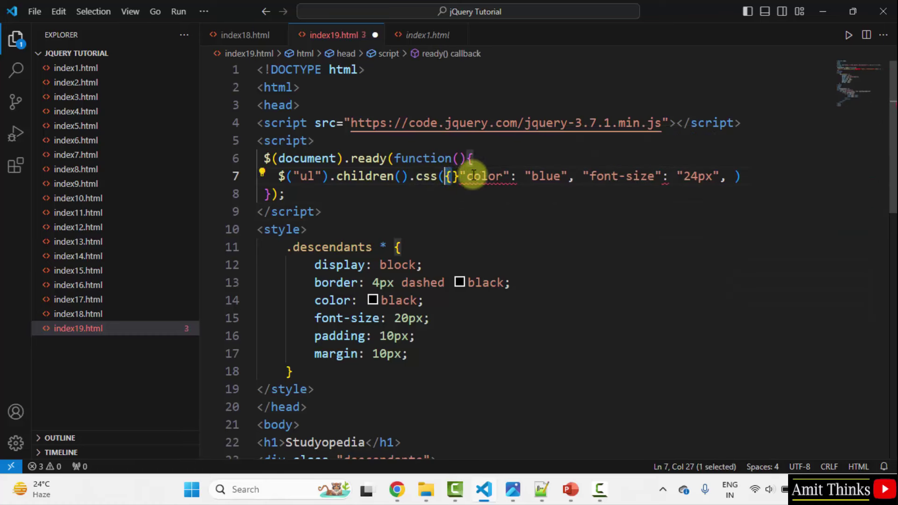
# Step: Wrap the css arguments in braces and add "border": "4px solid red"
pyautogui.hotkey('shift', 'Right')
pyautogui.hotkey('ctrl', 'x')
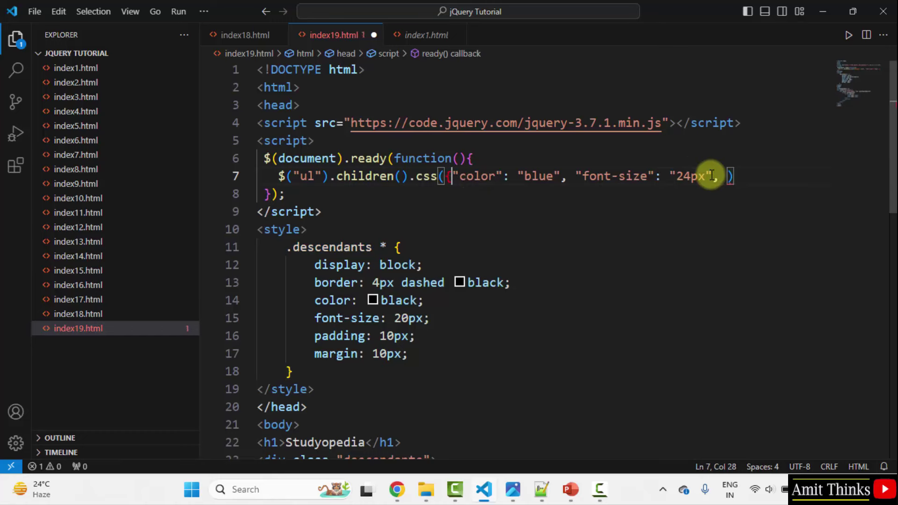
pyautogui.click(735, 176)
pyautogui.hotkey('ctrl', 'v')
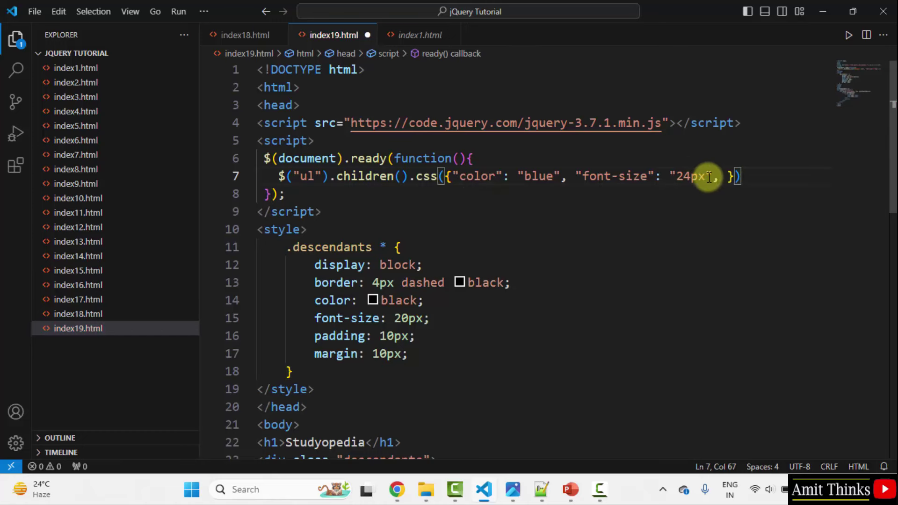
pyautogui.click(727, 177)
pyautogui.press('Return')
pyautogui.press('BackSpace')
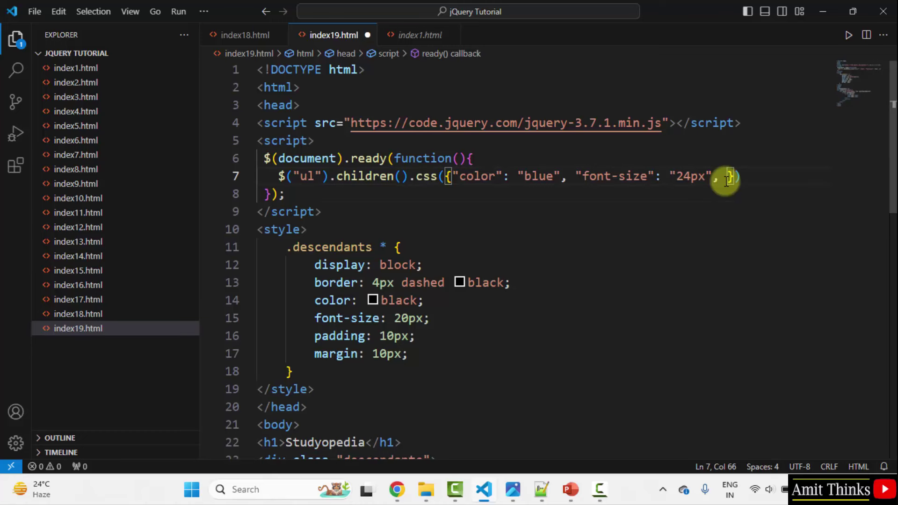
pyautogui.write('"border')
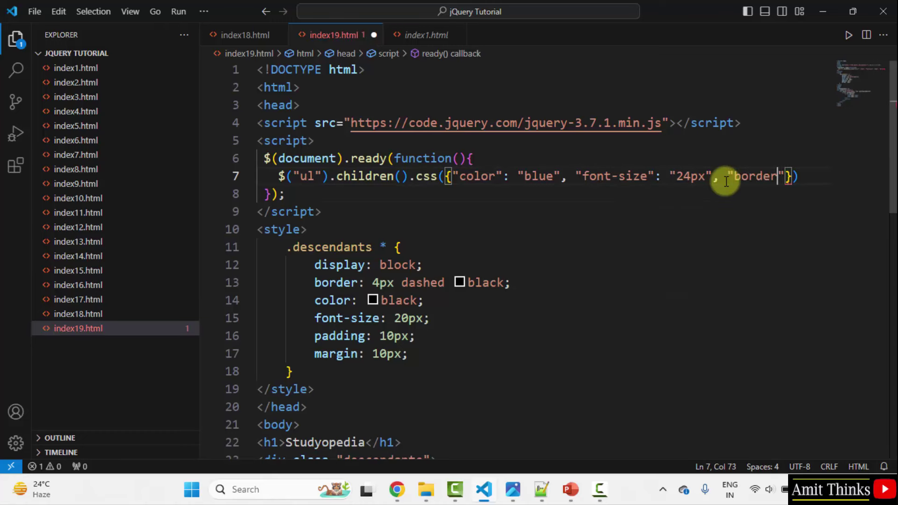
pyautogui.write(': "4px')
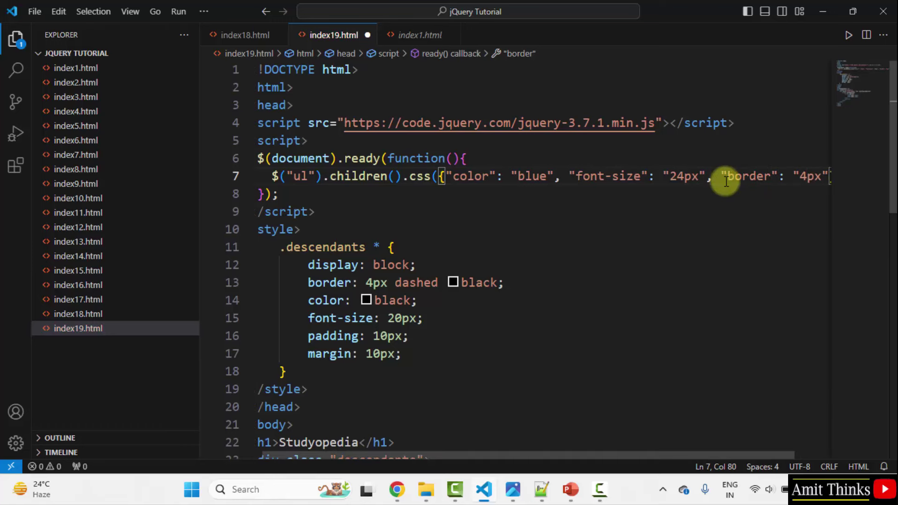
pyautogui.write(' s')
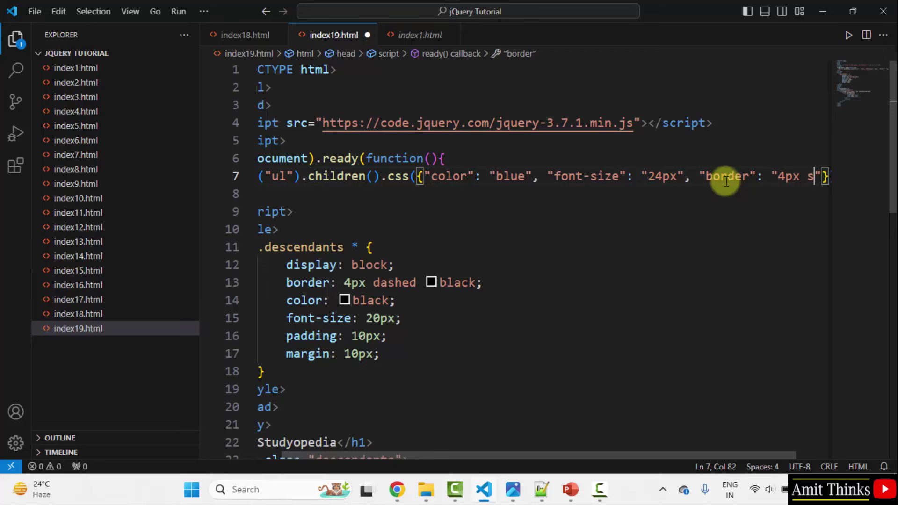
pyautogui.write('olid r')
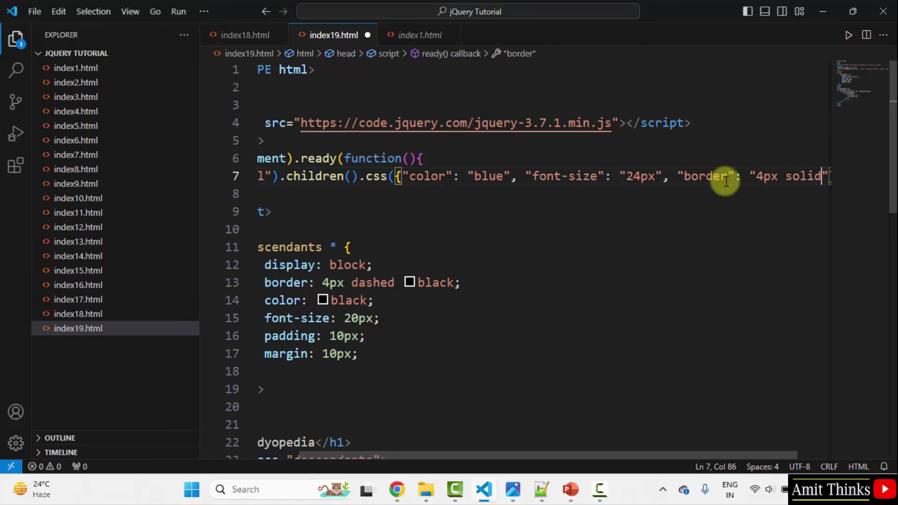
pyautogui.write('ed"})')
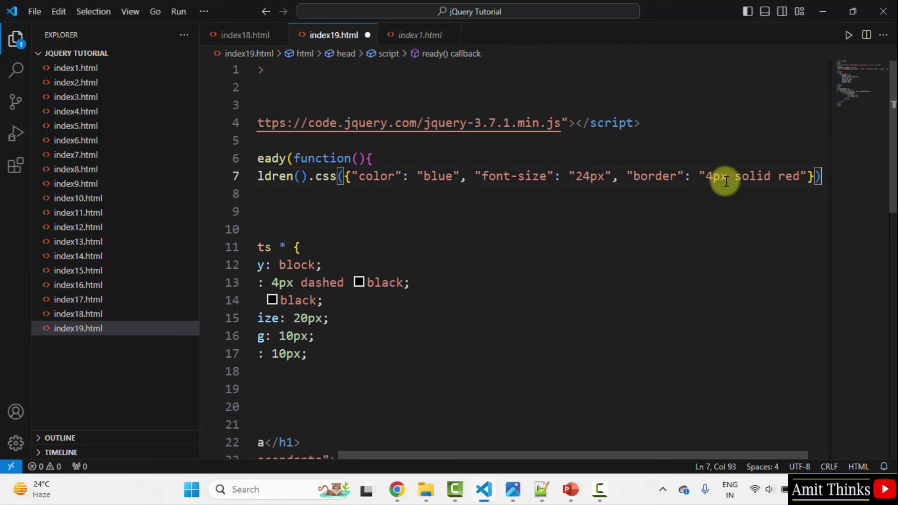
pyautogui.press('Down')
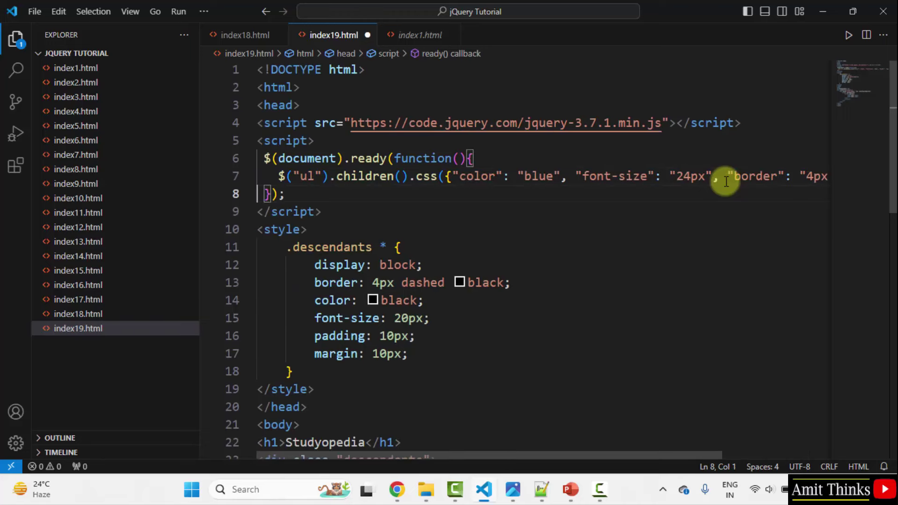
pyautogui.press('Down')
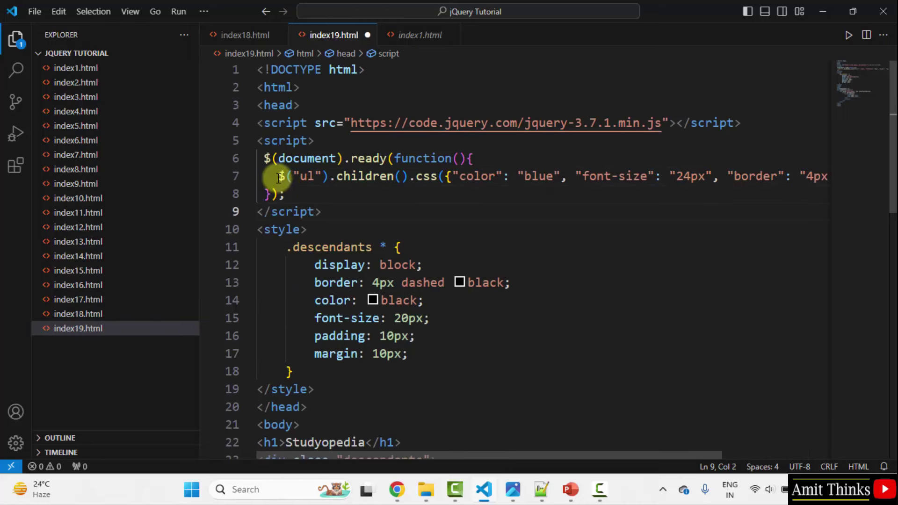
# Step: Review the ul css call, save index19.html, and open it in the default browser
pyautogui.doubleClick(306, 177)
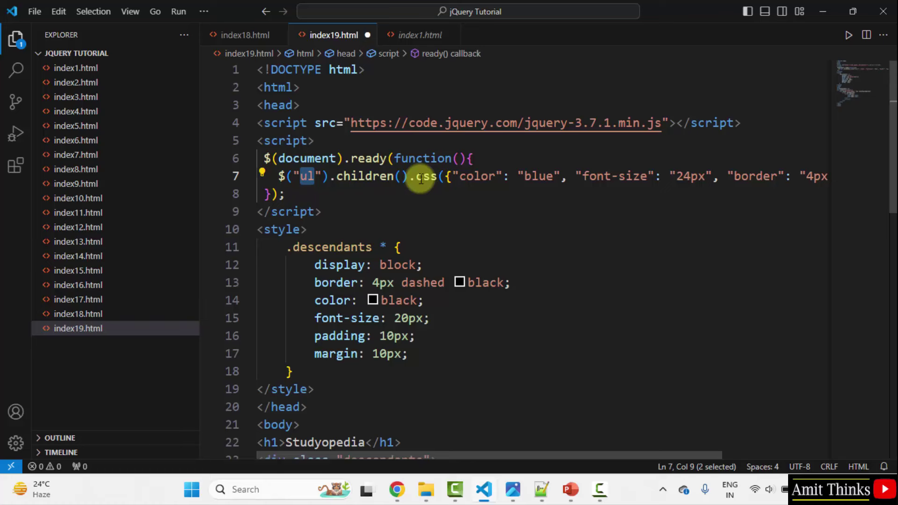
pyautogui.moveTo(417, 177); pyautogui.dragTo(808, 176)
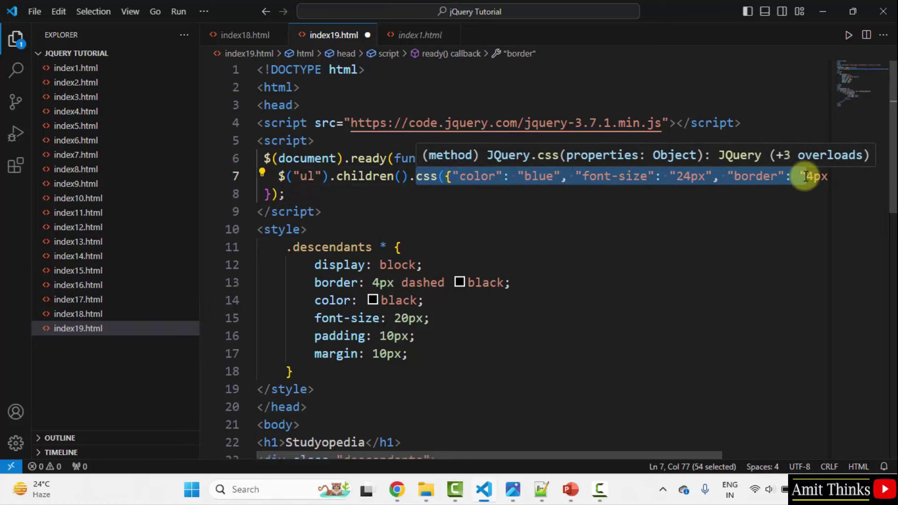
pyautogui.click(790, 176)
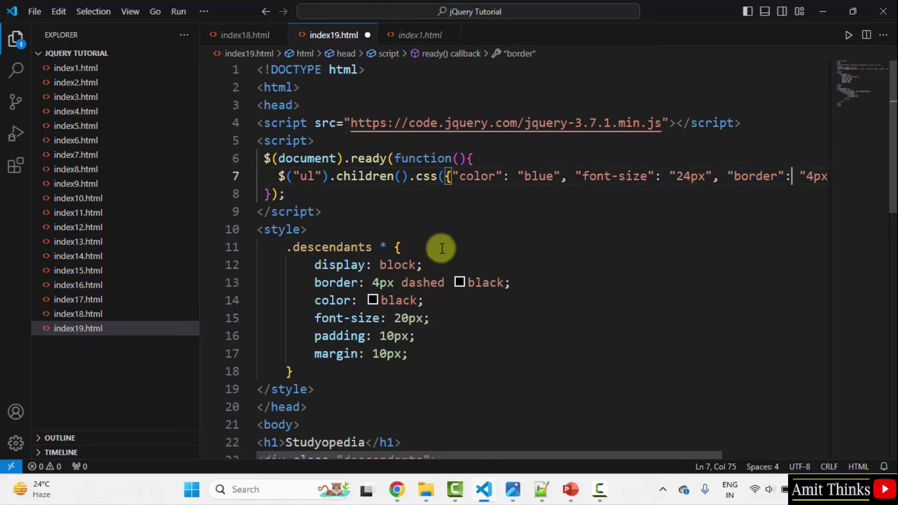
pyautogui.moveTo(891, 84)
pyautogui.mouseDown()
pyautogui.moveTo(890, 277)
pyautogui.moveTo(886, 42)
pyautogui.mouseUp()
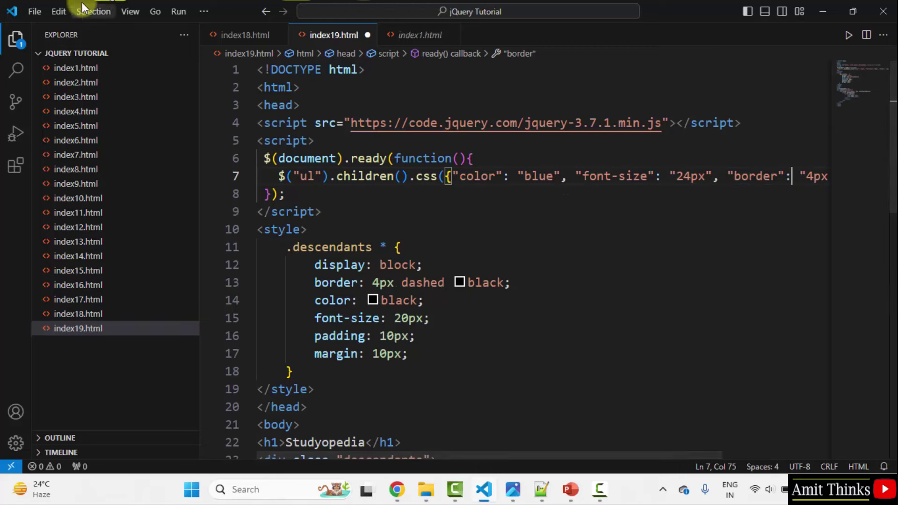
pyautogui.click(34, 12)
pyautogui.click(84, 260)
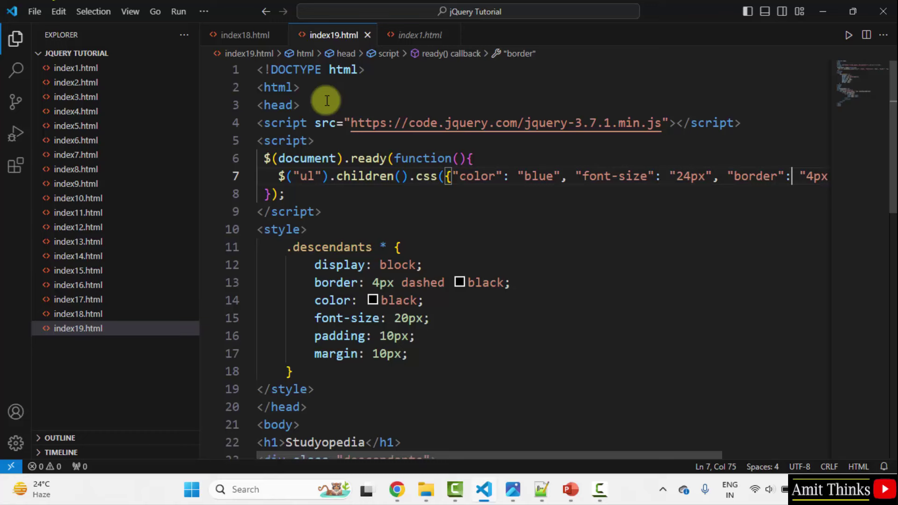
pyautogui.rightClick(330, 90)
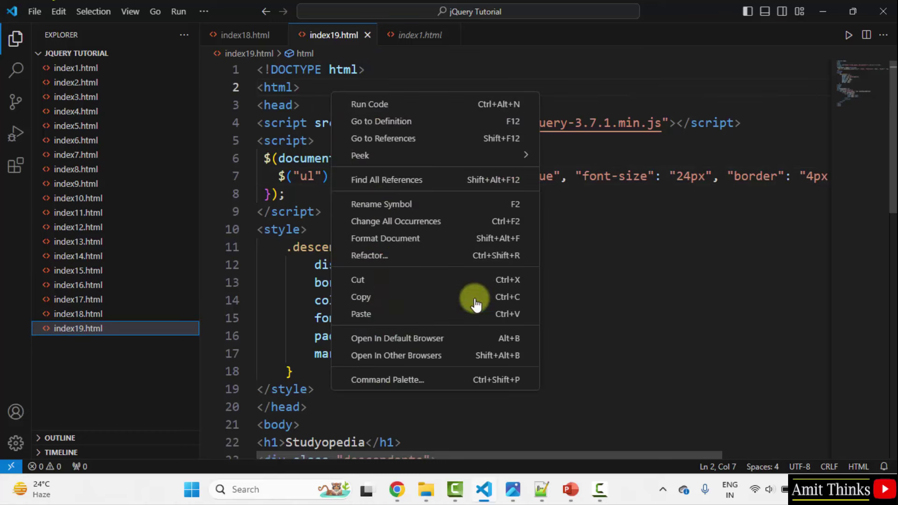
pyautogui.click(479, 343)
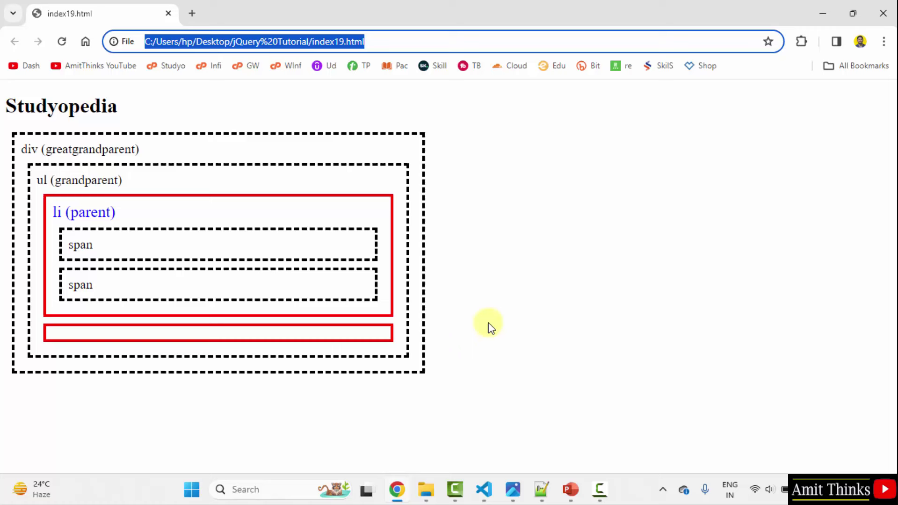
# Step: Check in Chrome that only the 'li (parent)' text is styled, then go back to VS Code
pyautogui.click(66, 183)
pyautogui.tripleClick(83, 213)
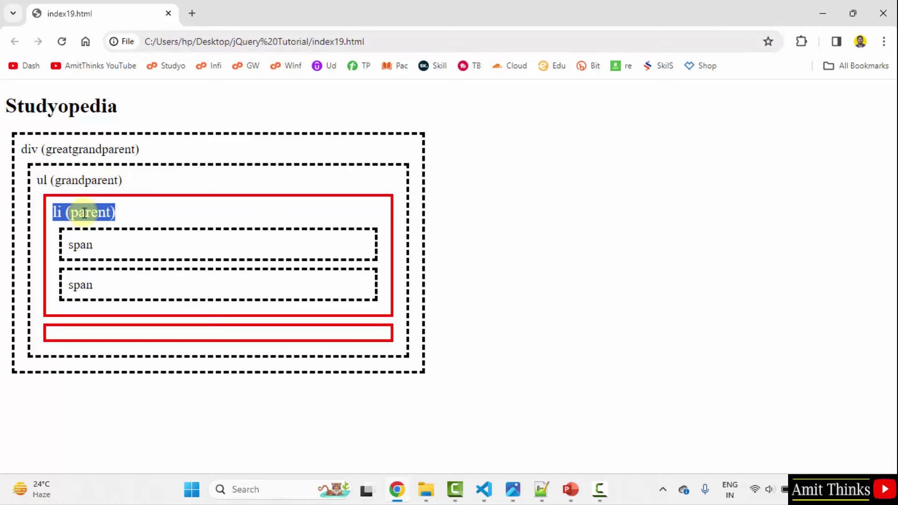
pyautogui.click(74, 213)
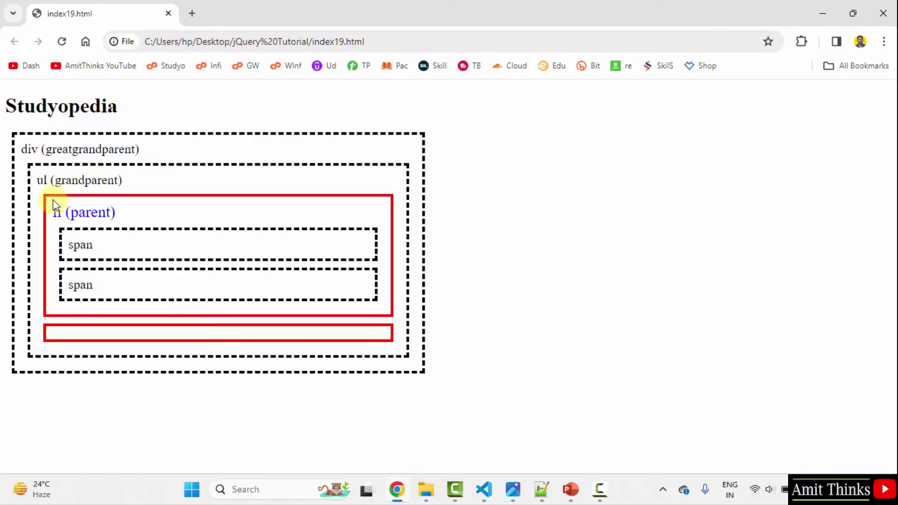
pyautogui.tripleClick(79, 213)
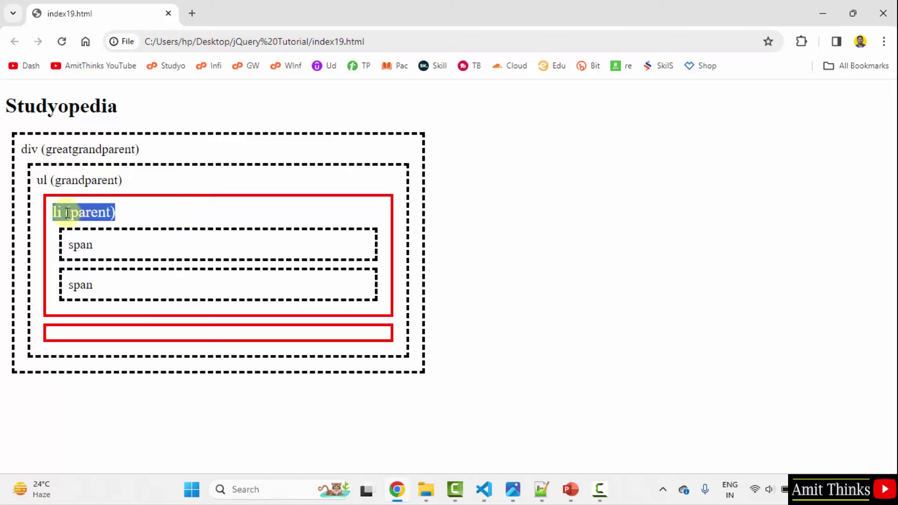
pyautogui.click(67, 212)
pyautogui.doubleClick(90, 213)
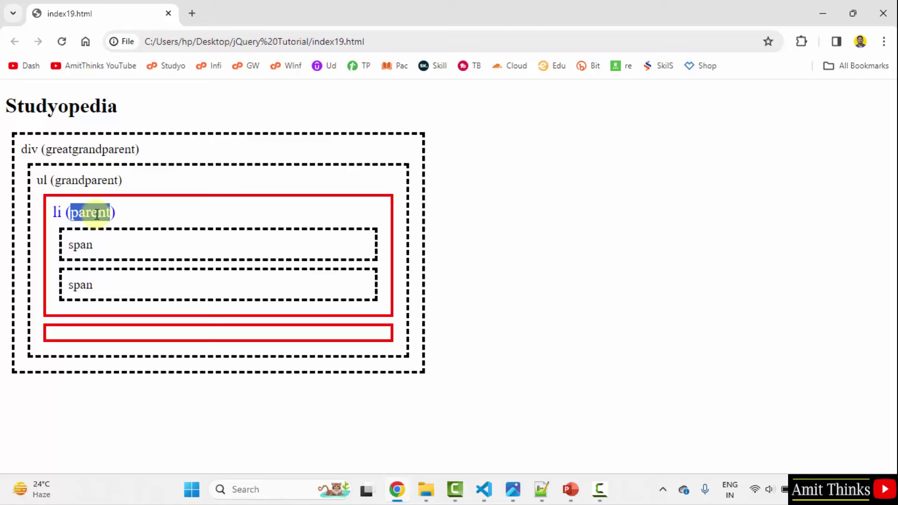
pyautogui.click(99, 218)
pyautogui.click(485, 489)
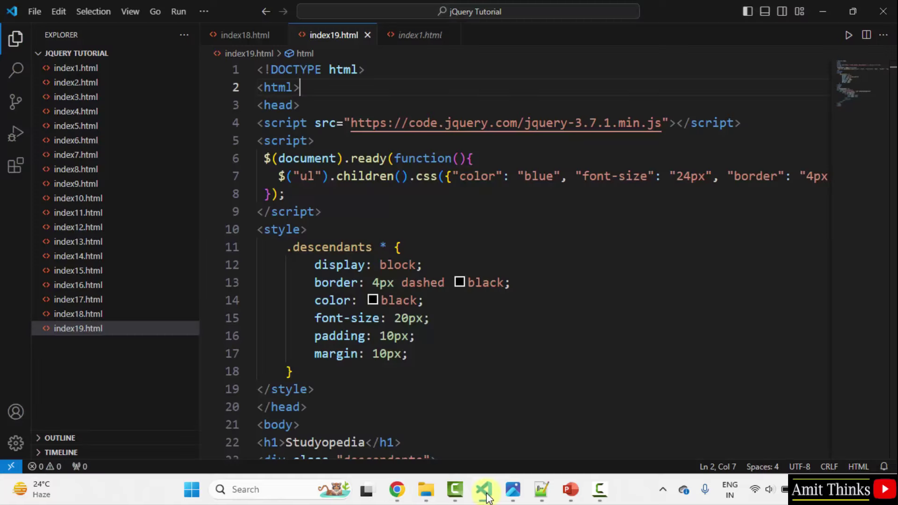
pyautogui.moveTo(364, 177)
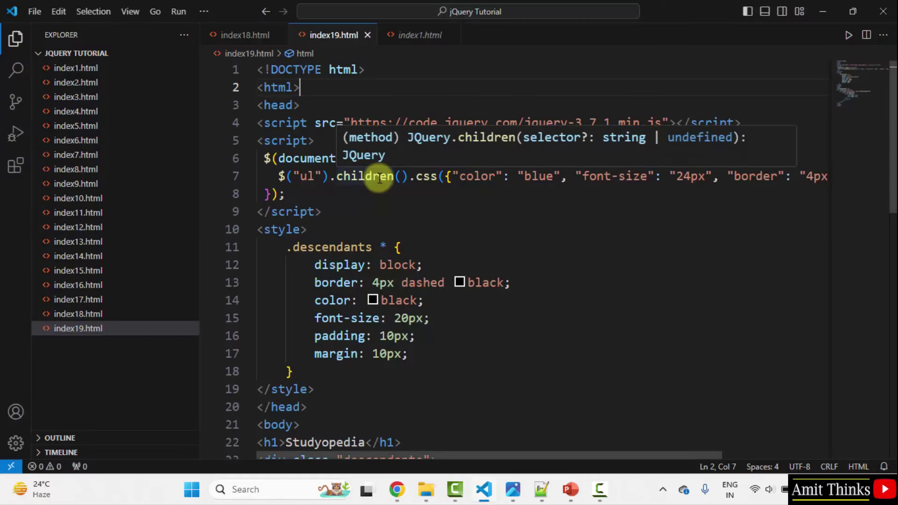
pyautogui.doubleClick(379, 176)
pyautogui.click(449, 212)
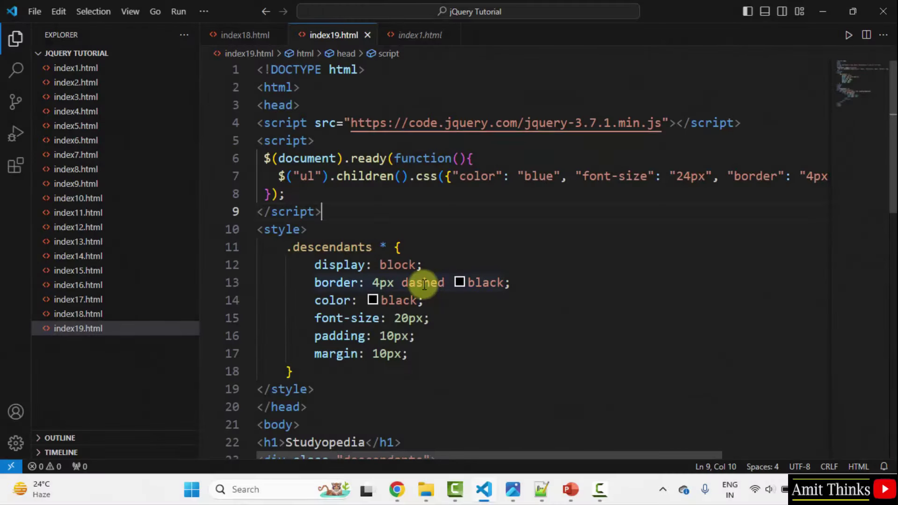
pyautogui.click(423, 282)
pyautogui.click(122, 361)
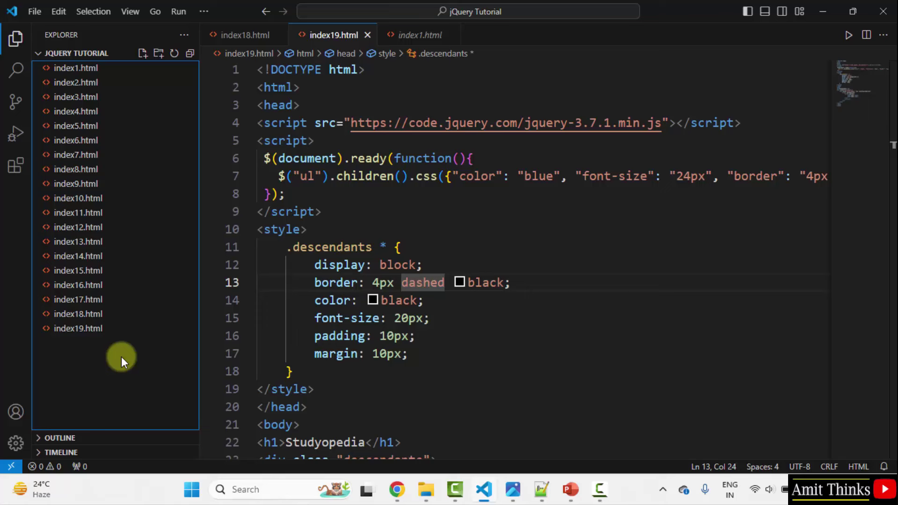
# Step: Create a new file named index20.html in the project
pyautogui.rightClick(122, 361)
pyautogui.click(291, 146)
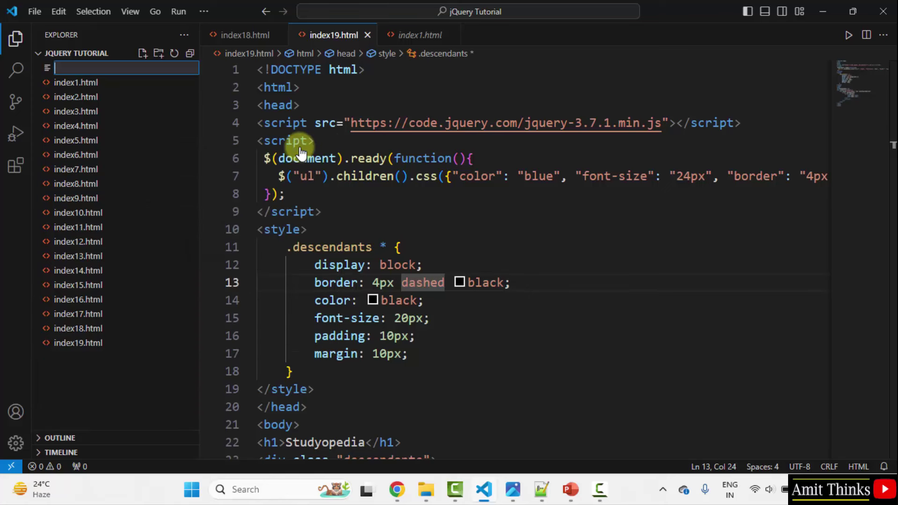
pyautogui.write('index2')
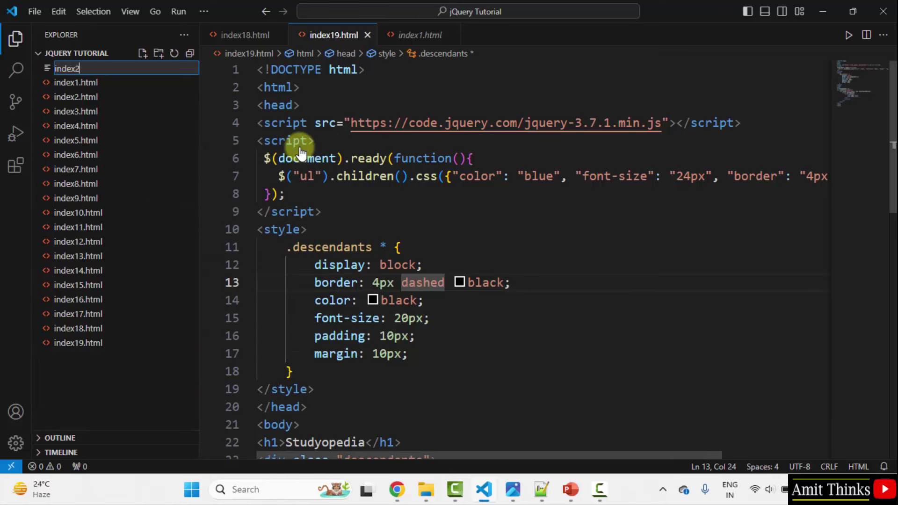
pyautogui.write('0.html')
pyautogui.press('Return')
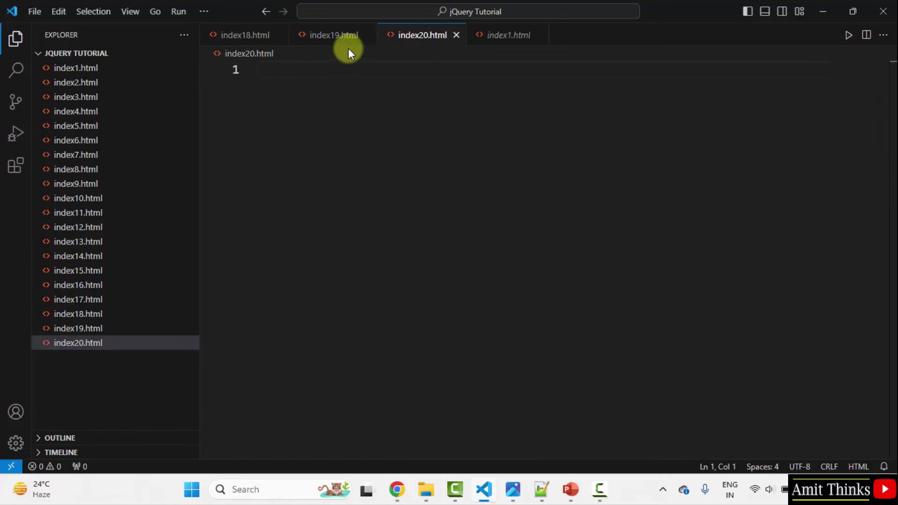
# Step: Copy all of index19.html's code and paste it into index20.html
pyautogui.click(334, 35)
pyautogui.hotkey('ctrl', 'a')
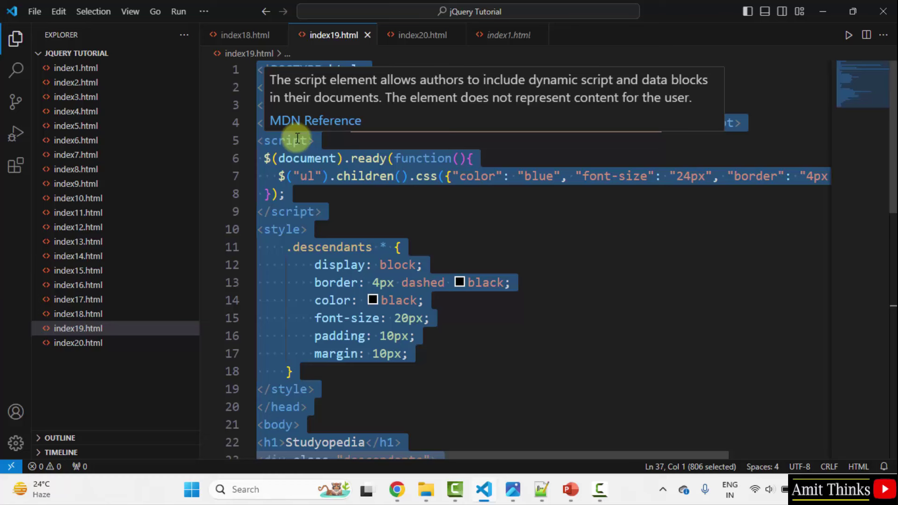
pyautogui.rightClick(299, 138)
pyautogui.click(341, 364)
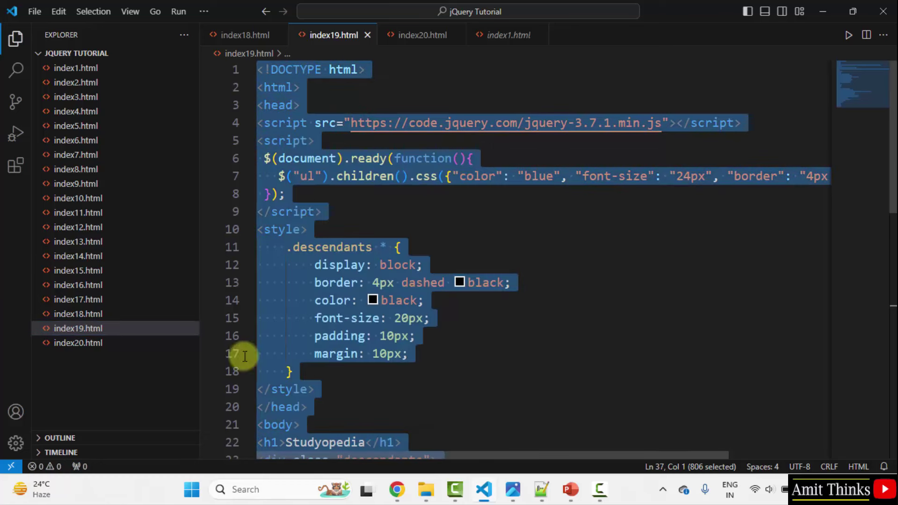
pyautogui.click(79, 343)
pyautogui.rightClick(337, 77)
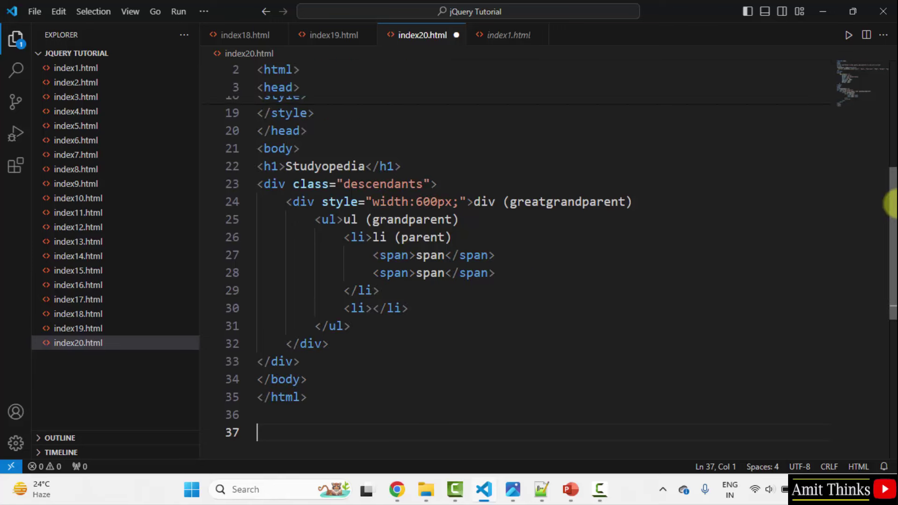
pyautogui.moveTo(892, 207); pyautogui.dragTo(892, 179)
pyautogui.moveTo(259, 237); pyautogui.dragTo(437, 344)
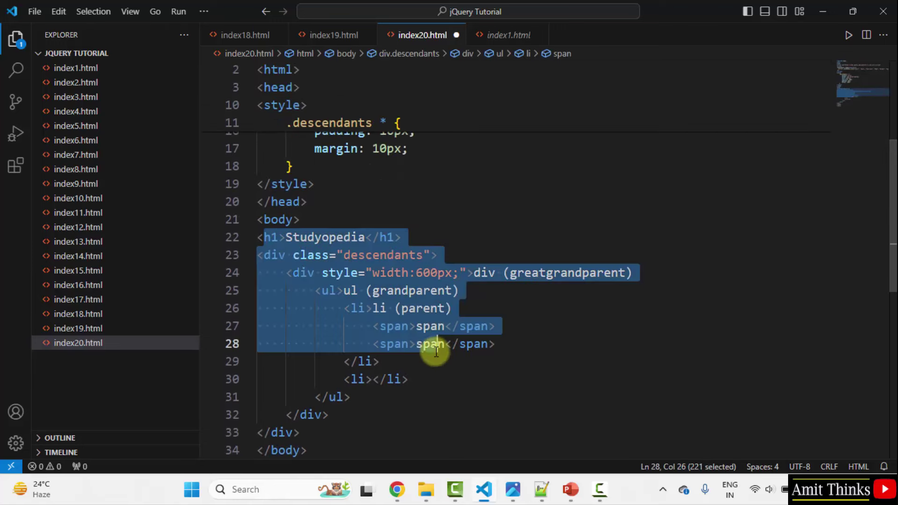
pyautogui.moveTo(891, 204); pyautogui.dragTo(890, 111)
pyautogui.click(441, 320)
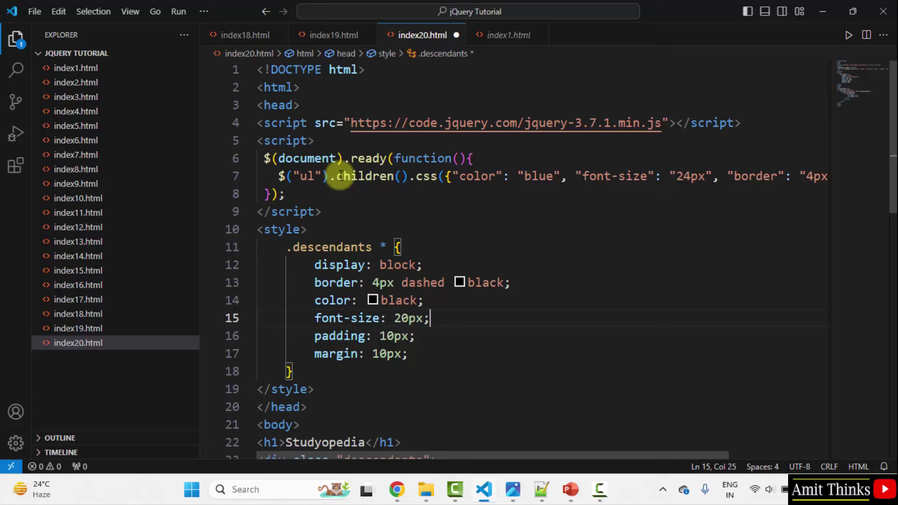
# Step: Replace ul and children on line 7 so it reads $("div").find("li"), checking the traversing diagram
pyautogui.doubleClick(307, 175)
pyautogui.write('div')
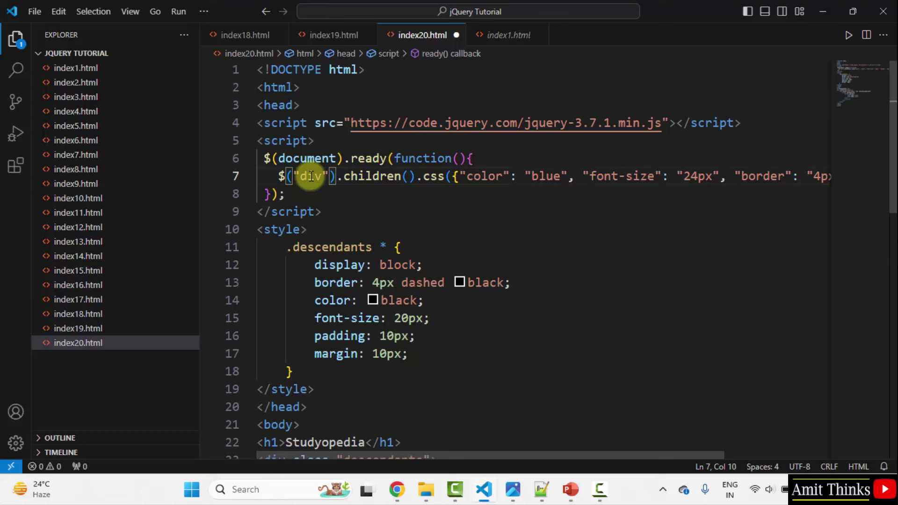
pyautogui.doubleClick(371, 176)
pyautogui.write('find')
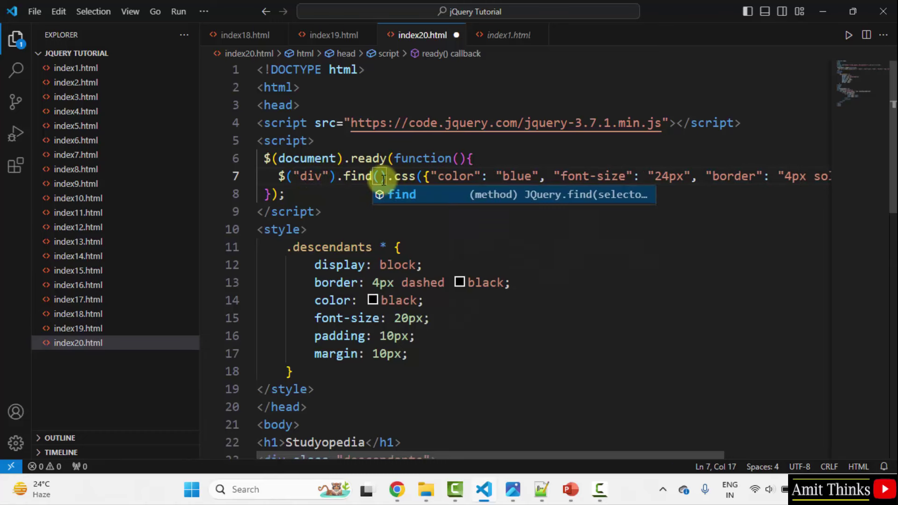
pyautogui.click(383, 176)
pyautogui.write('"')
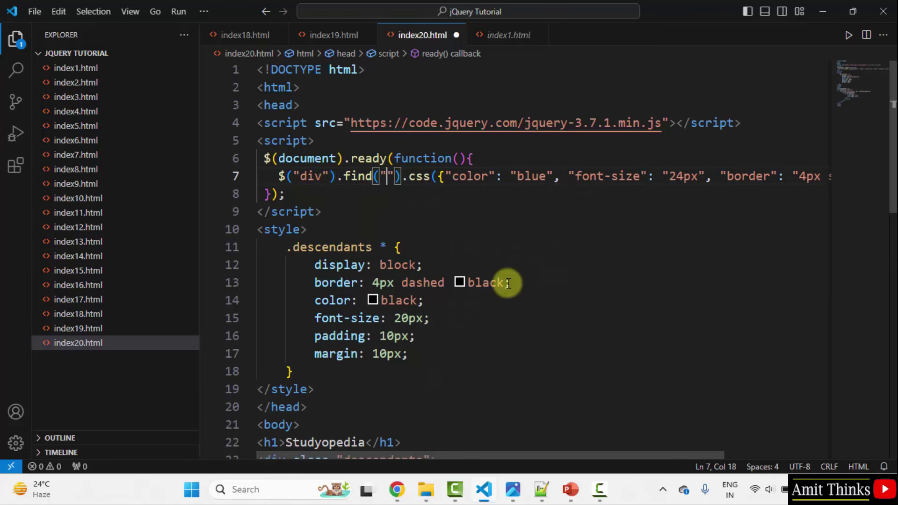
pyautogui.write('li")')
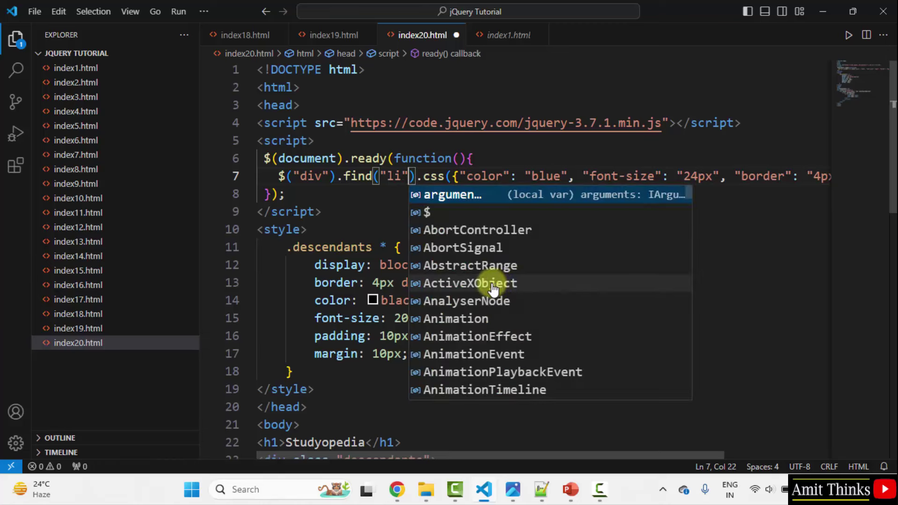
pyautogui.doubleClick(395, 177)
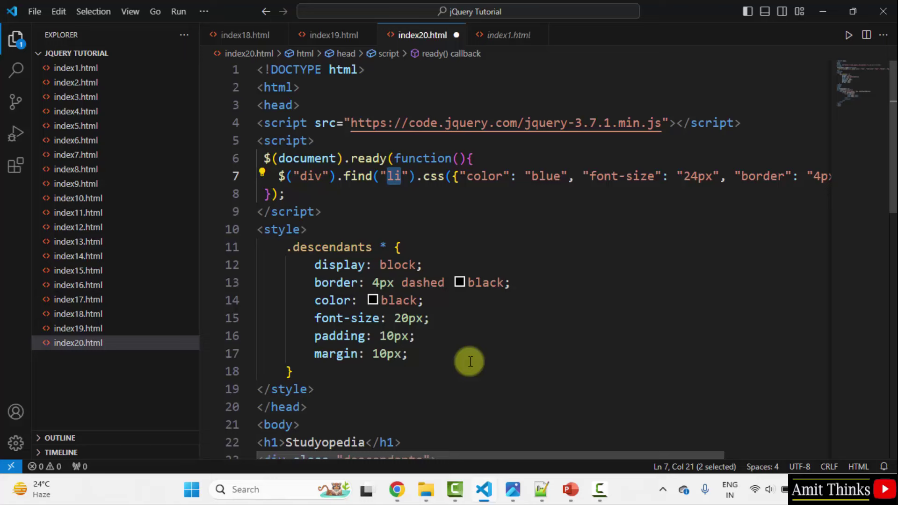
pyautogui.click(513, 489)
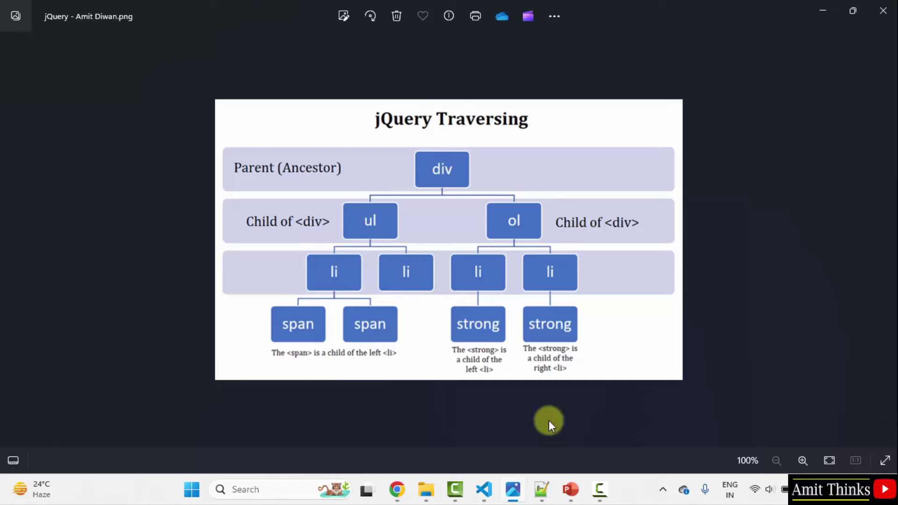
pyautogui.click(485, 490)
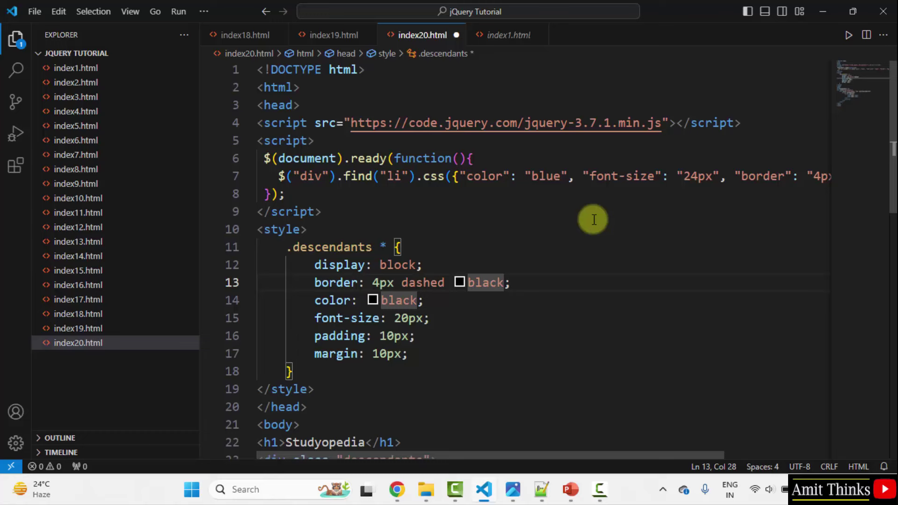
pyautogui.click(498, 211)
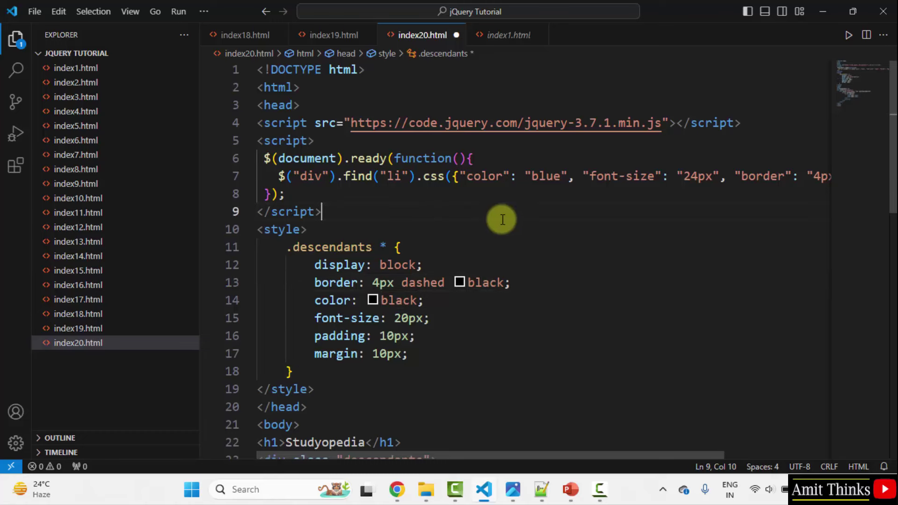
# Step: Review line 7's css styles: color blue, font-size 24px and border 4px solid red
pyautogui.click(424, 176)
pyautogui.moveTo(424, 177); pyautogui.dragTo(668, 176)
pyautogui.click(730, 208)
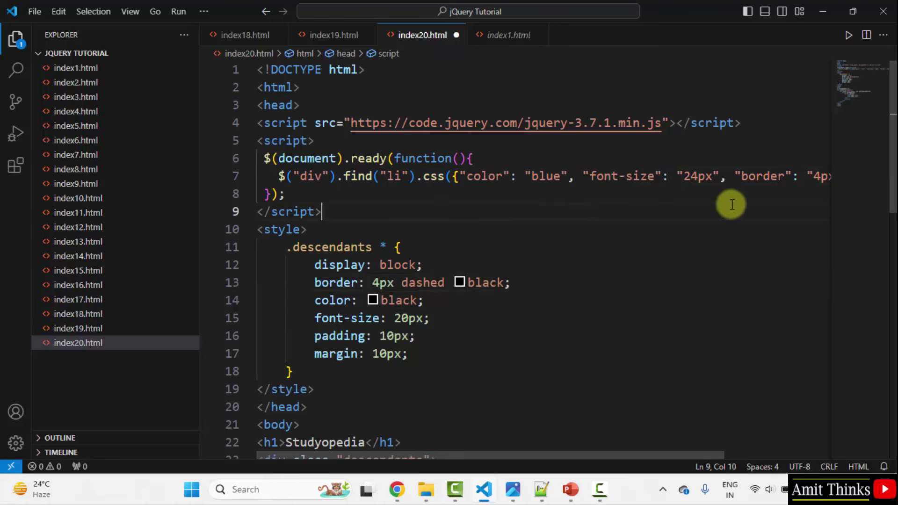
pyautogui.moveTo(588, 176); pyautogui.dragTo(717, 176)
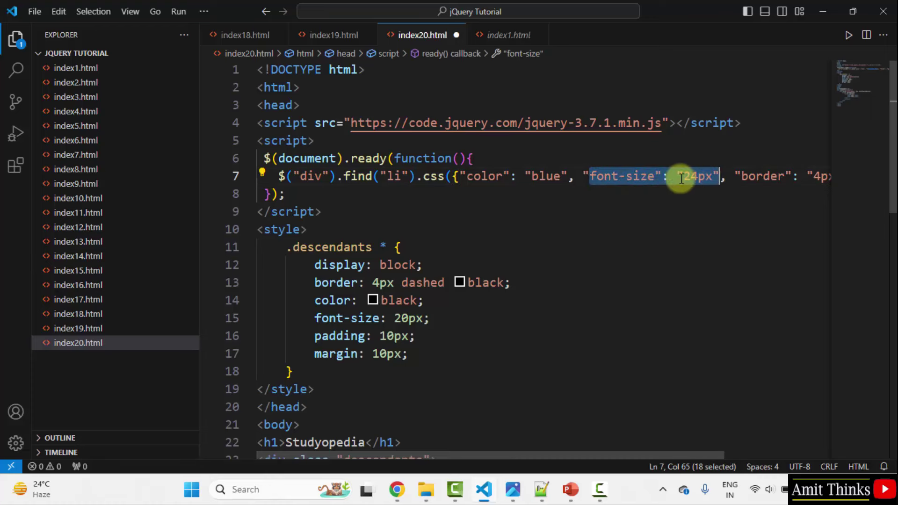
pyautogui.click(551, 177)
pyautogui.click(799, 176)
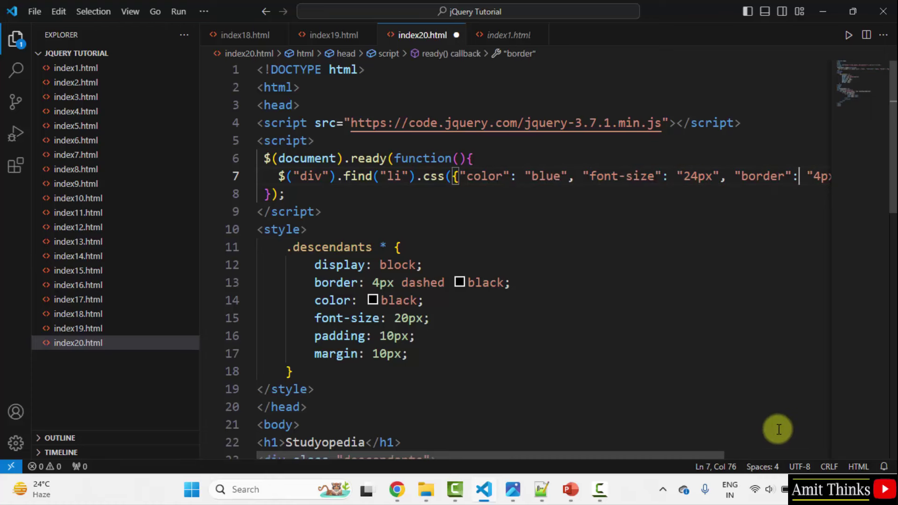
pyautogui.moveTo(632, 456)
pyautogui.mouseDown()
pyautogui.moveTo(741, 456)
pyautogui.moveTo(316, 456)
pyautogui.mouseUp()
pyautogui.click(737, 176)
pyautogui.doubleClick(736, 177)
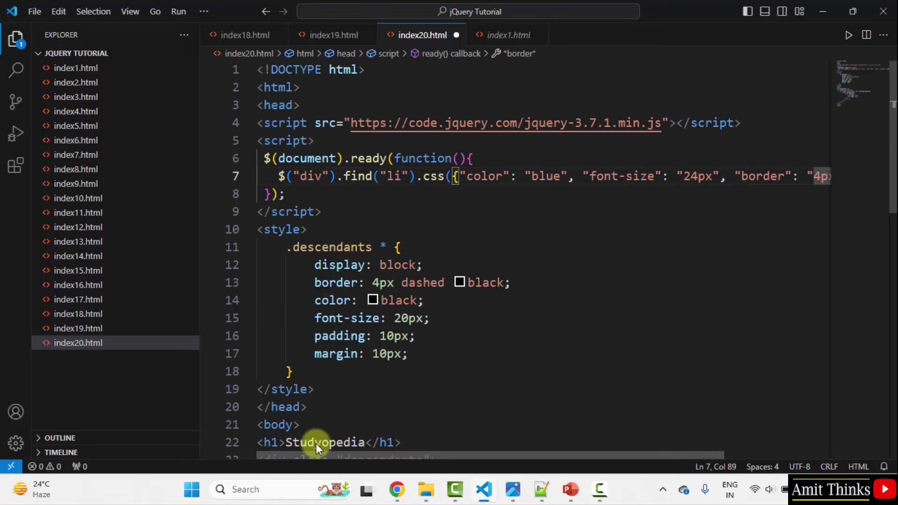
# Step: Save all files and open index20.html in the default browser
pyautogui.click(34, 12)
pyautogui.click(125, 259)
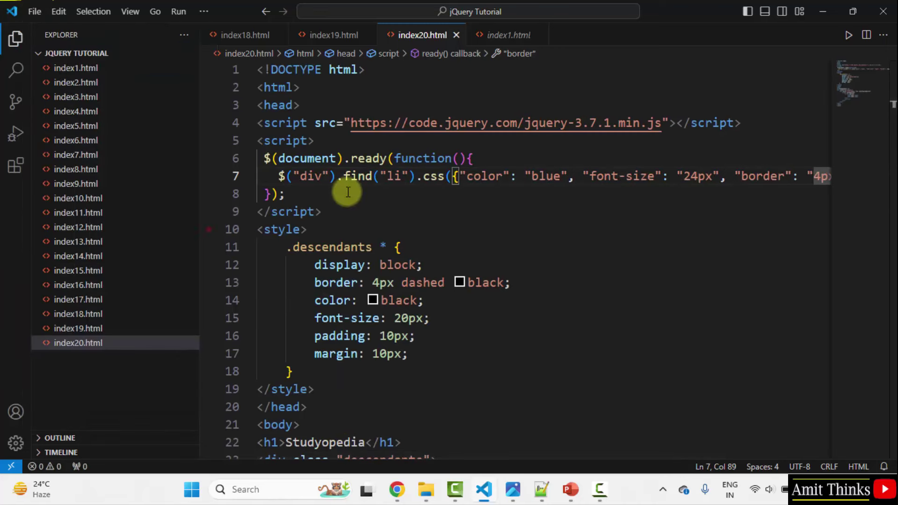
pyautogui.rightClick(349, 194)
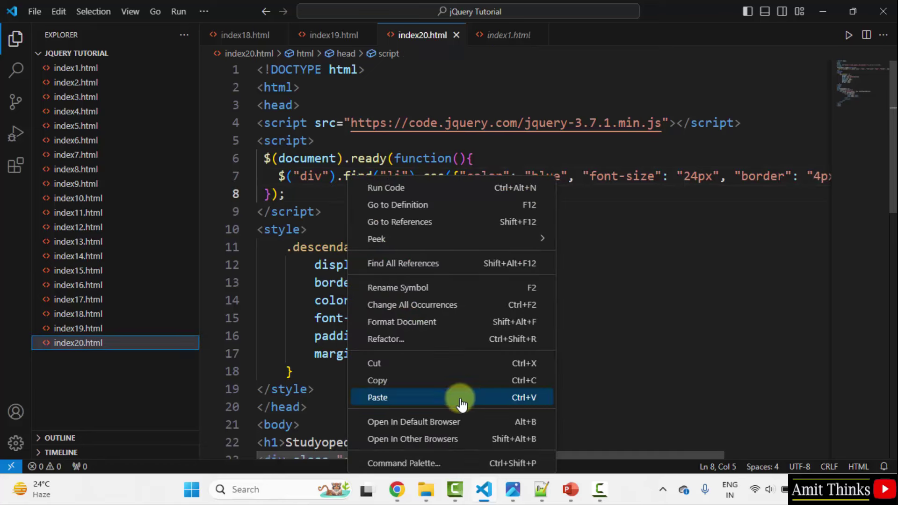
pyautogui.click(497, 424)
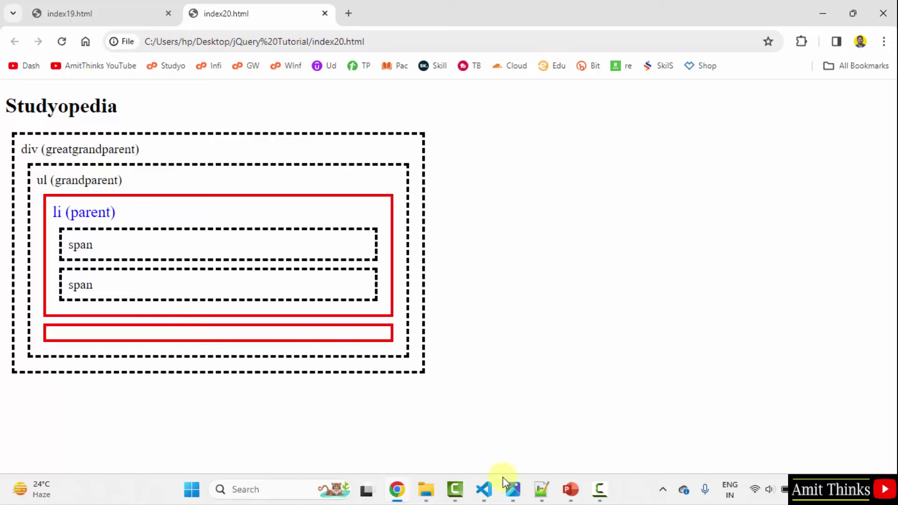
# Step: Enter the text li in the empty second list item on line 30
pyautogui.click(484, 489)
pyautogui.click(291, 390)
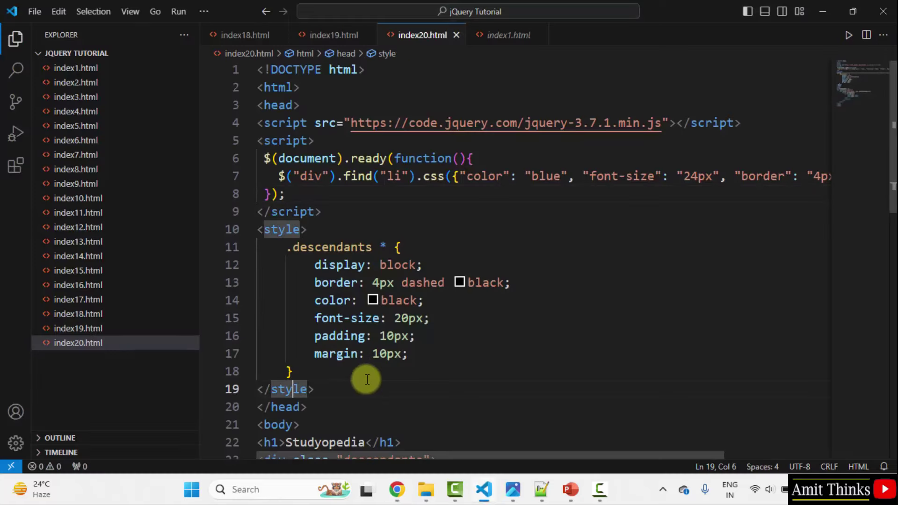
pyautogui.scroll(-5, 366, 381)
pyautogui.scroll(-5, 366, 381)
pyautogui.click(372, 309)
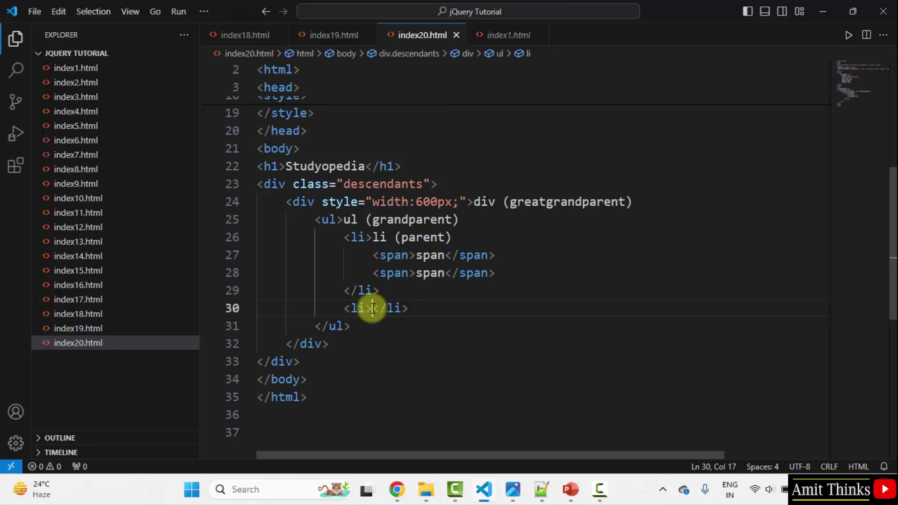
pyautogui.write('li')
pyautogui.click(351, 325)
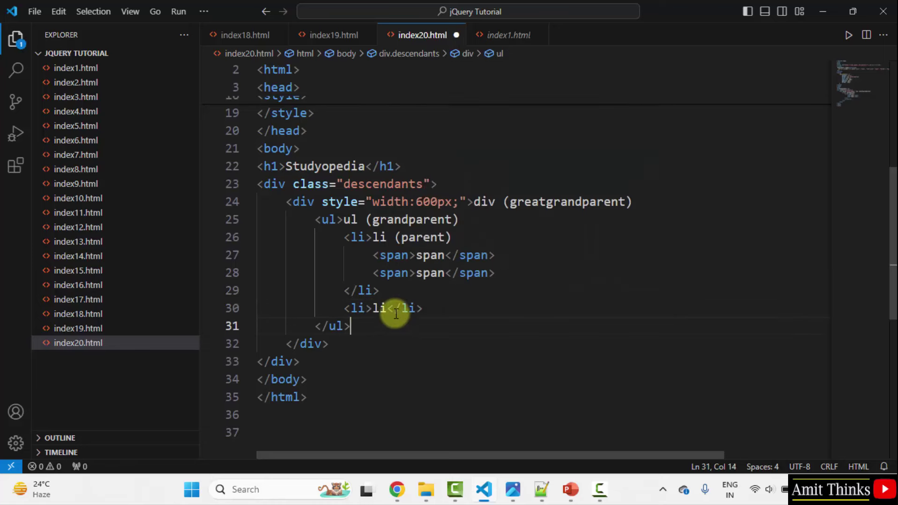
pyautogui.click(388, 308)
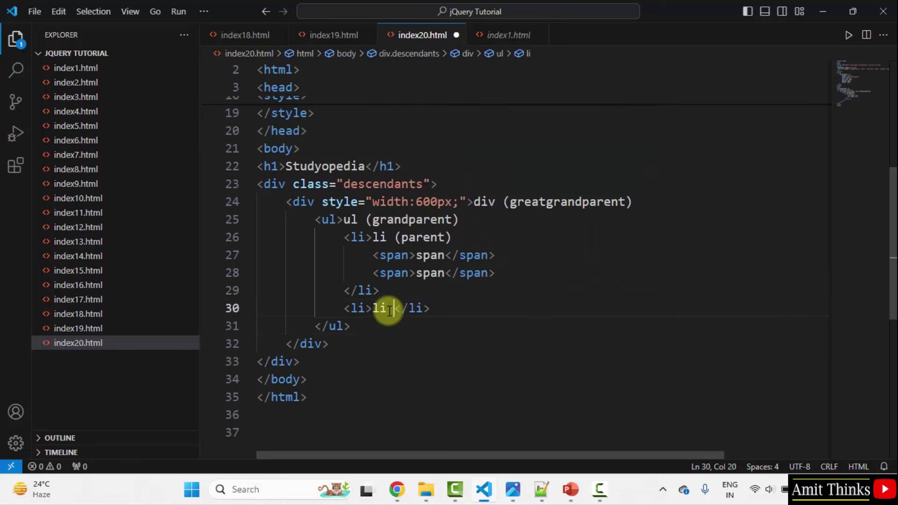
# Step: Save index20.html, reopen it in the browser and close the duplicate tab
pyautogui.click(35, 11)
pyautogui.click(119, 260)
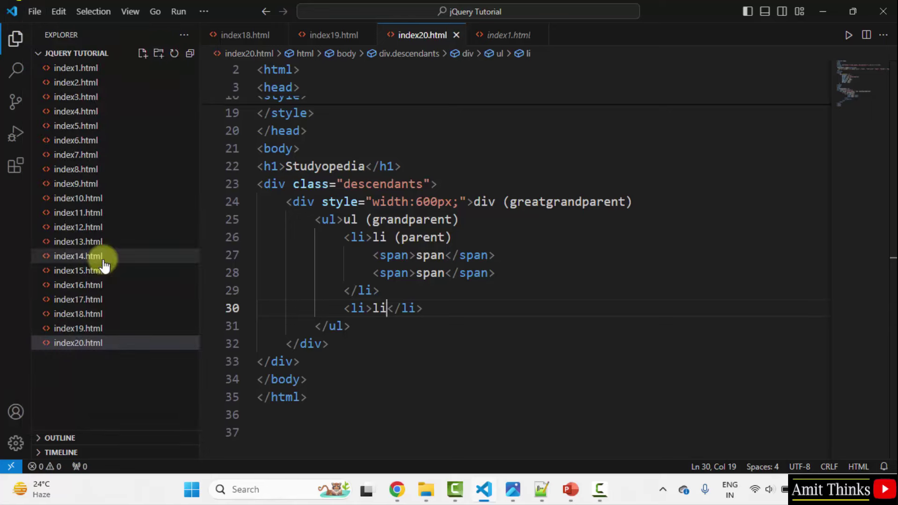
pyautogui.rightClick(327, 113)
pyautogui.click(393, 353)
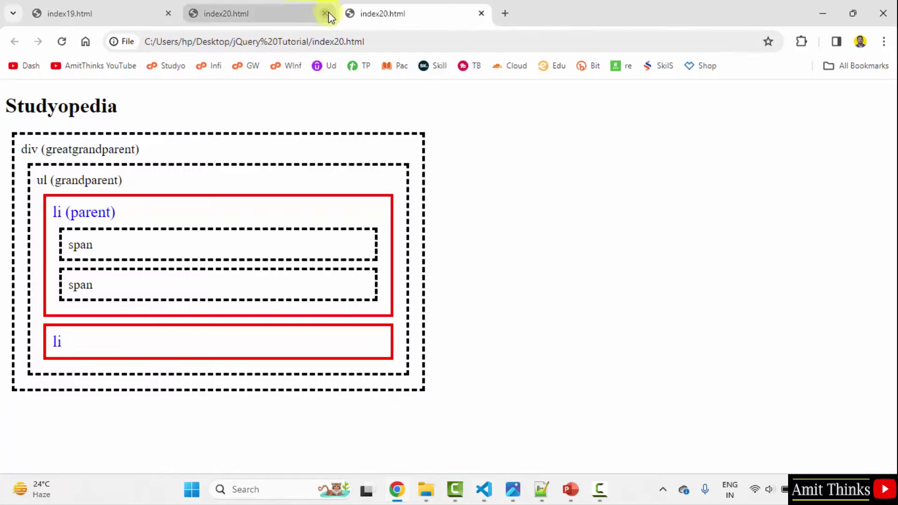
pyautogui.click(325, 13)
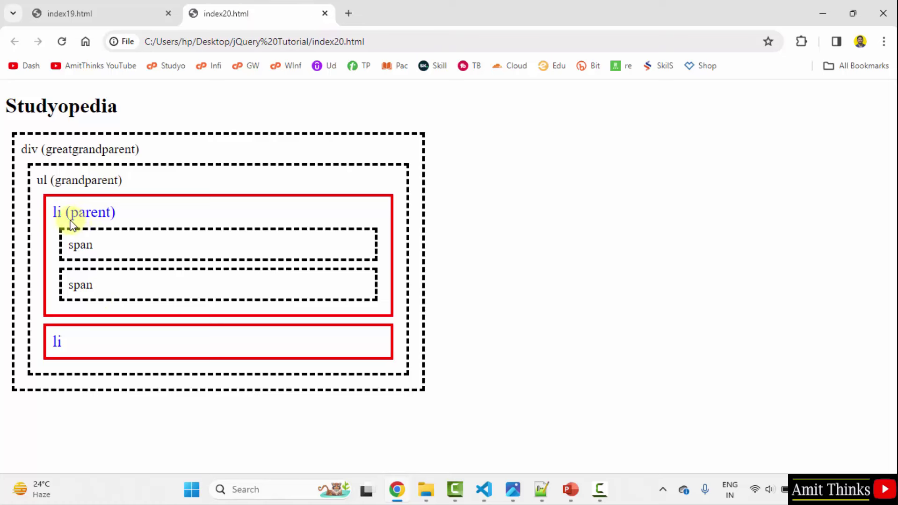
pyautogui.doubleClick(28, 149)
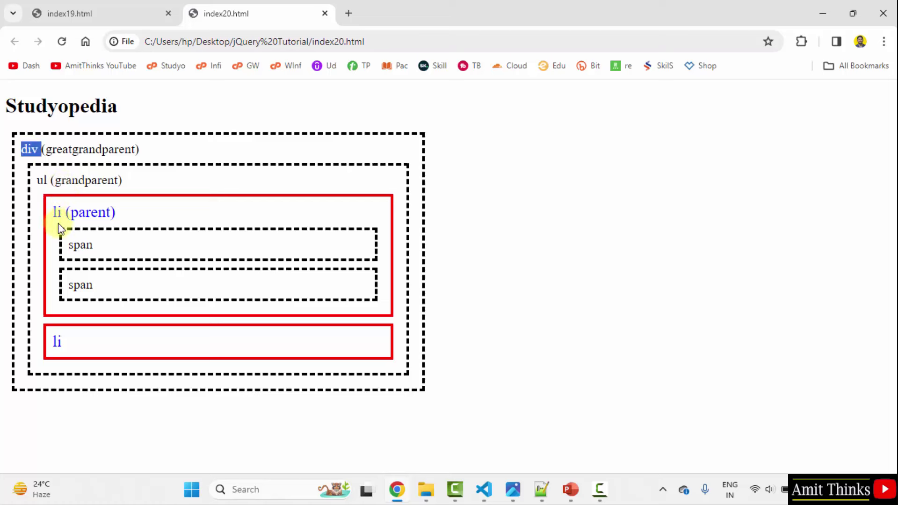
pyautogui.click(51, 200)
pyautogui.doubleClick(56, 211)
pyautogui.click(88, 212)
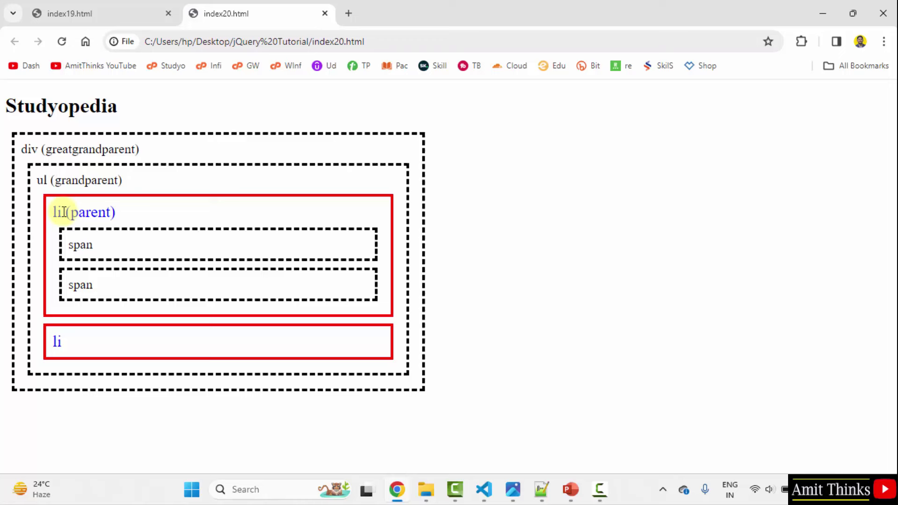
pyautogui.tripleClick(87, 213)
pyautogui.click(53, 207)
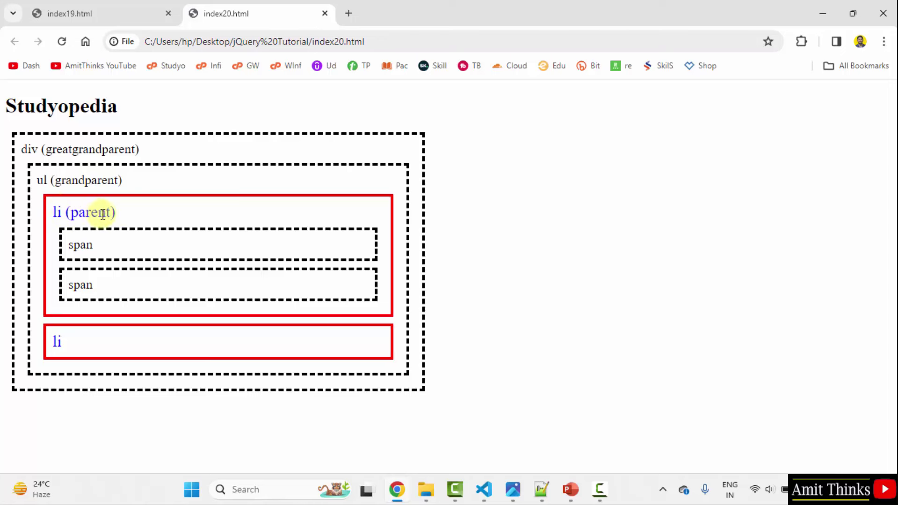
# Step: Switch back to VS Code and highlight find in line 7's jQuery call
pyautogui.click(484, 489)
pyautogui.moveTo(890, 197); pyautogui.dragTo(890, 91)
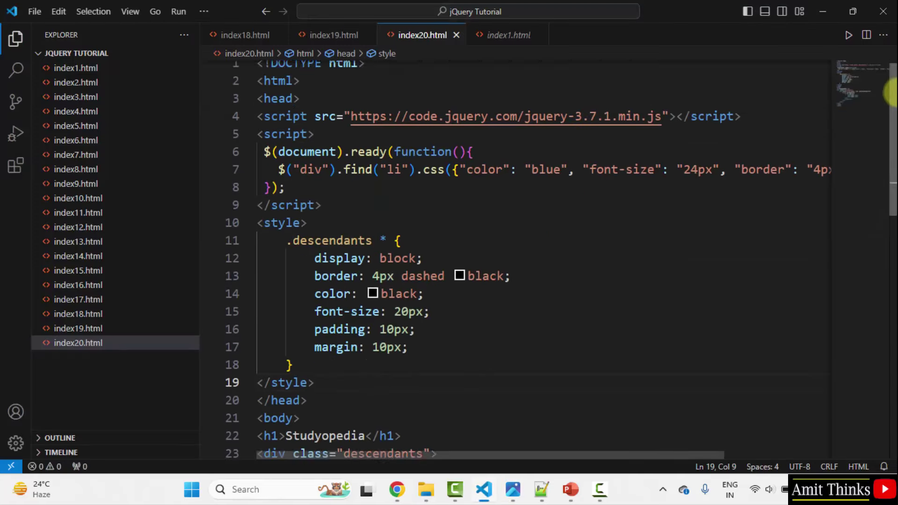
pyautogui.doubleClick(357, 176)
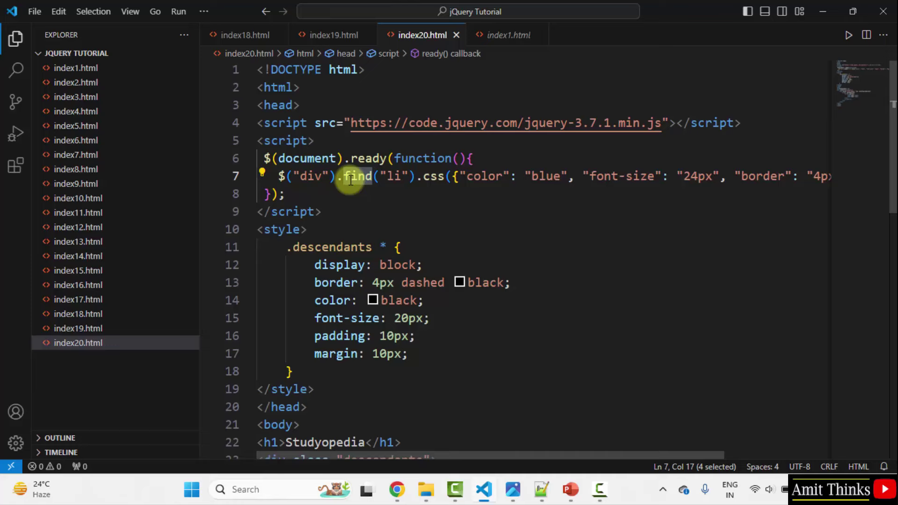